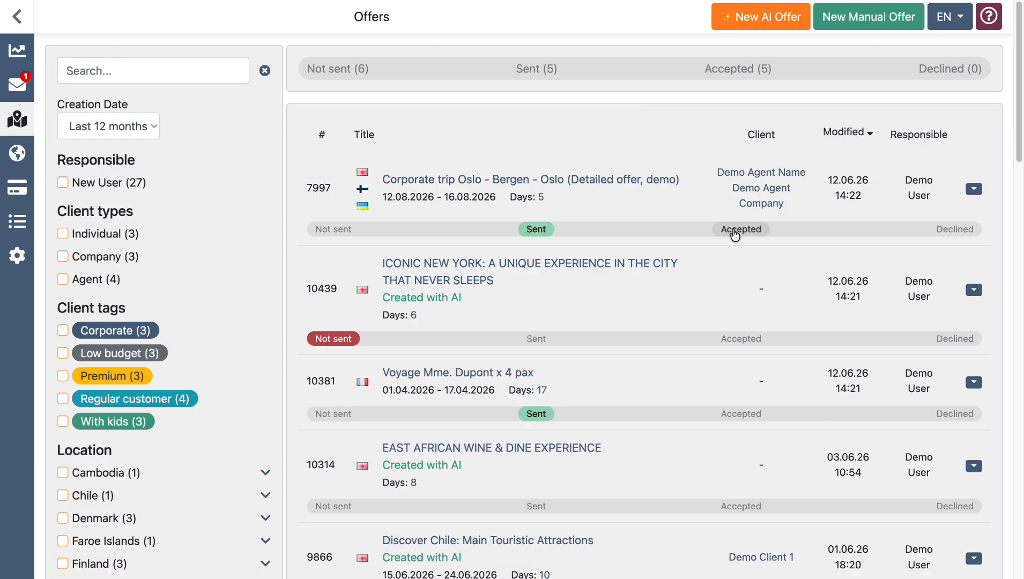
- Mark the Corporate trip Oslo - Bergen - Oslo (Detailed offer, demo) offer as accepted and convert it by moving it to Trips
left_click(735, 230)
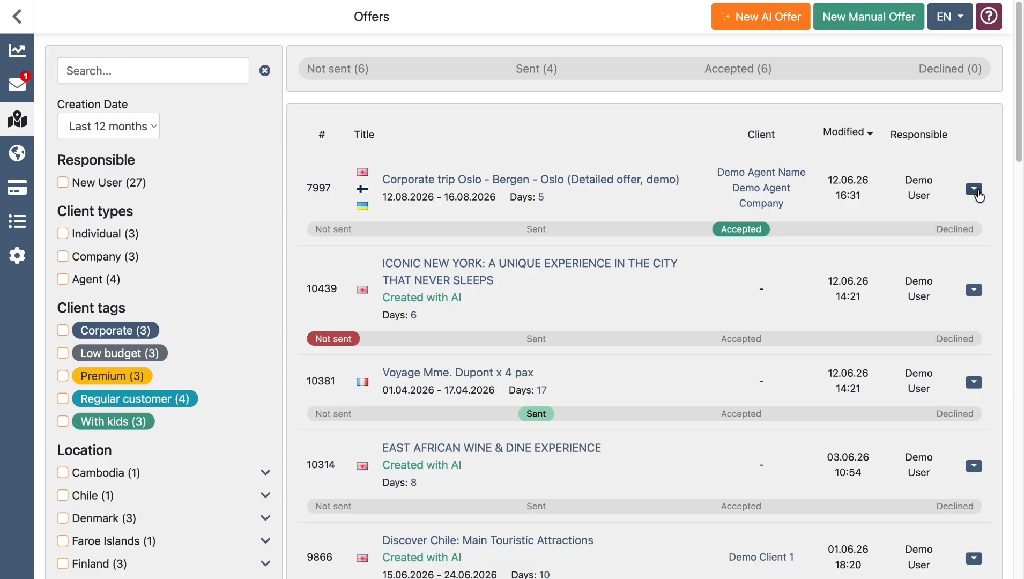
left_click(978, 194)
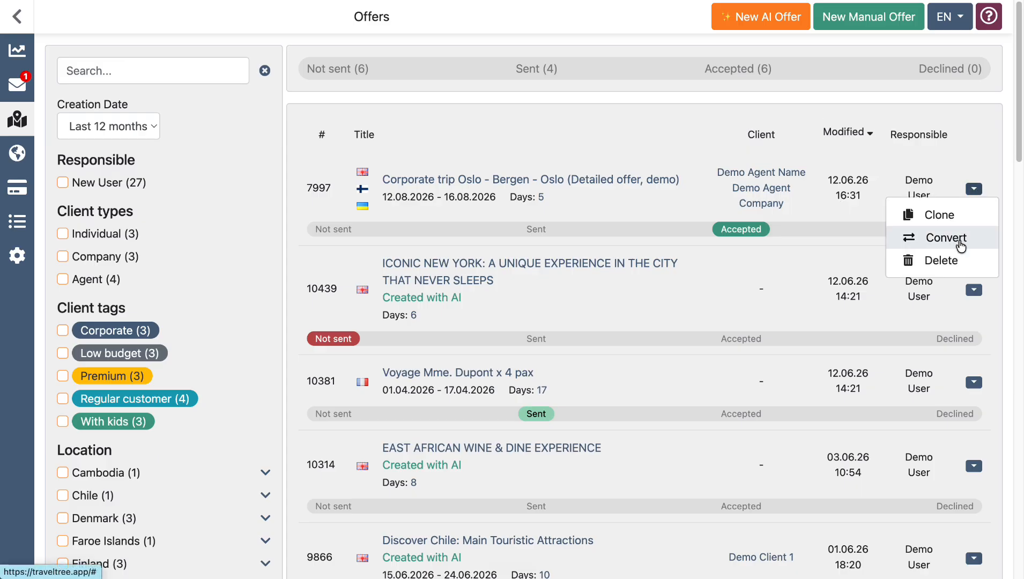
left_click(962, 245)
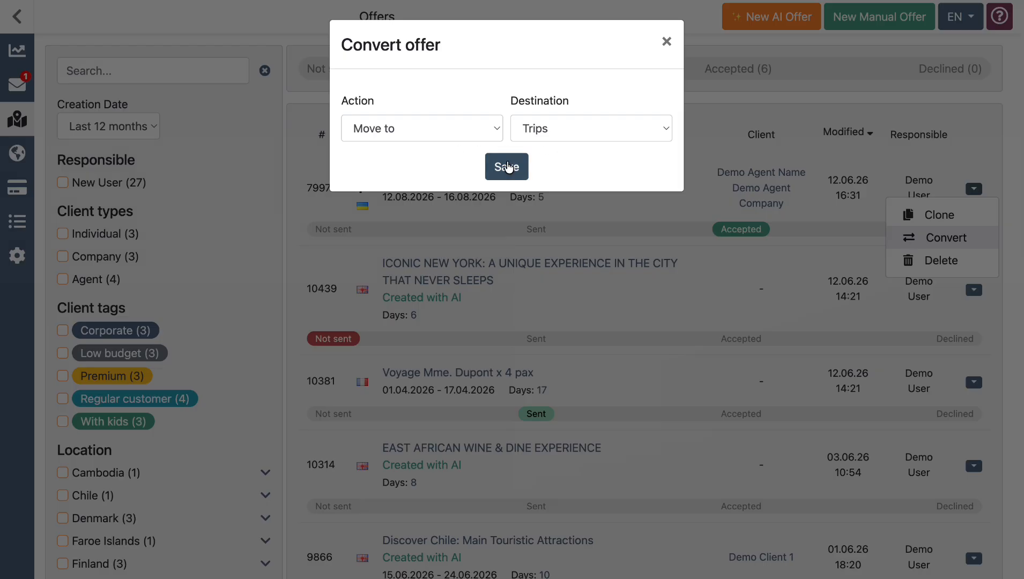
left_click(507, 167)
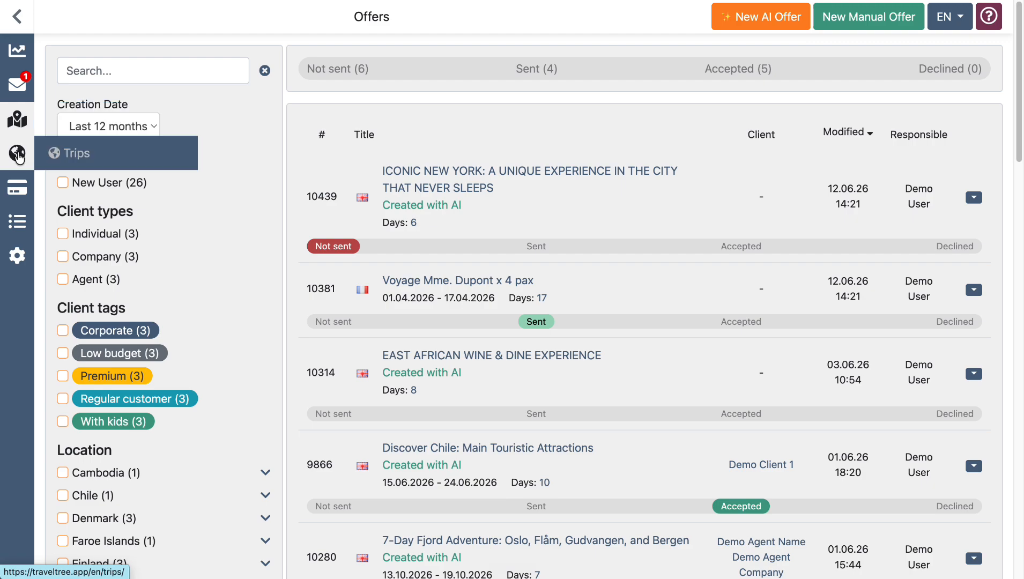
- Open the Corporate trip Oslo - Bergen - Oslo (Detailed offer, demo) from the list of trips
left_click(82, 155)
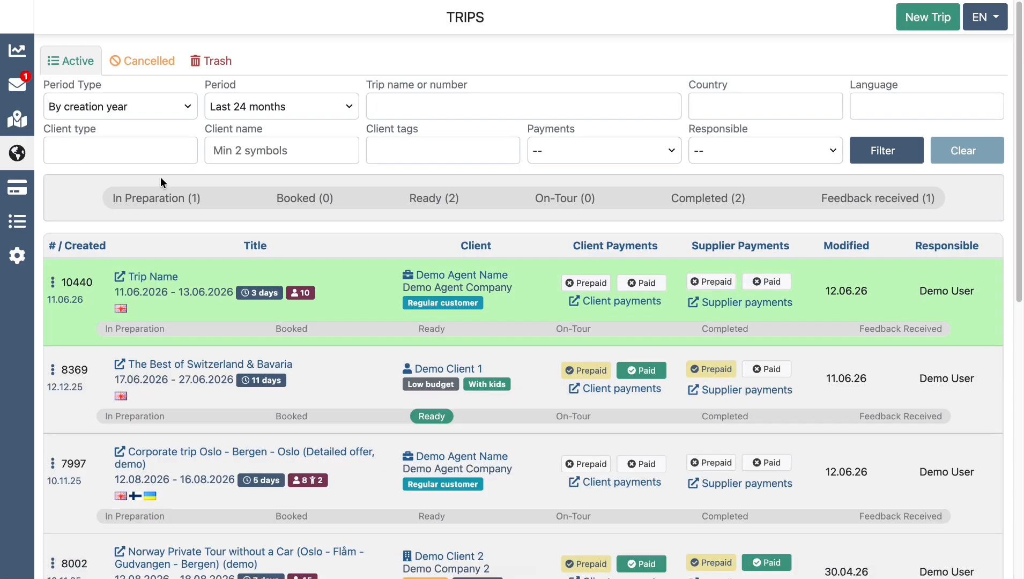
scroll(160, 177, "down", 3)
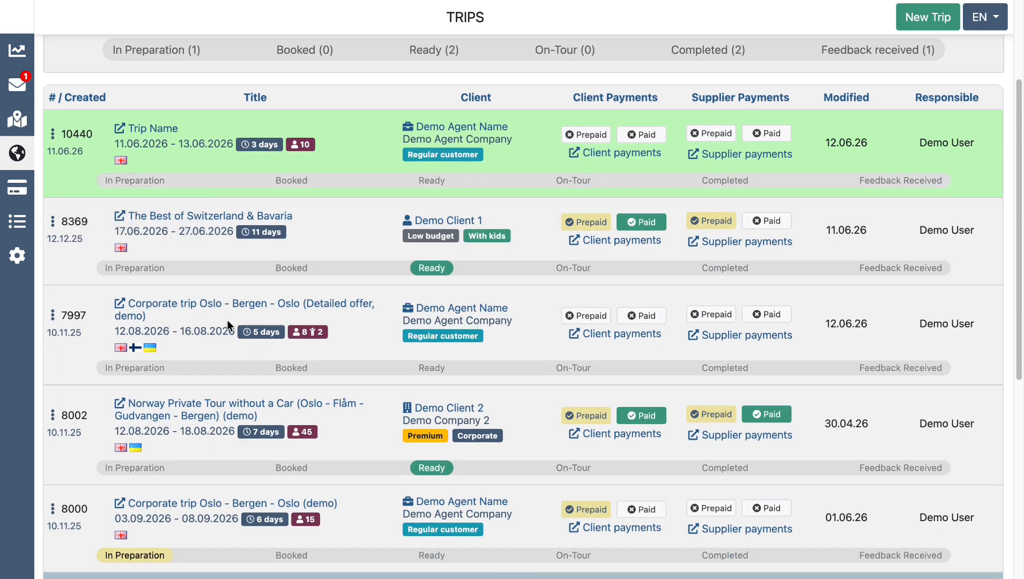
left_click(193, 303)
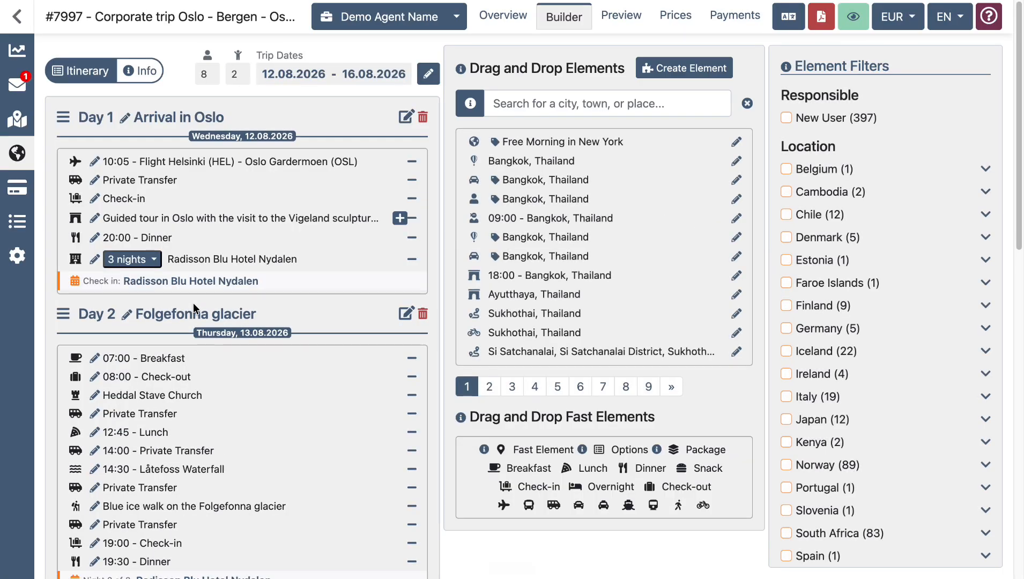
- Examine the trip's prices, profit, inclusions and daily services, and check the status options of the Adult trip price
left_click(687, 19)
scroll(751, 311, "down", 4)
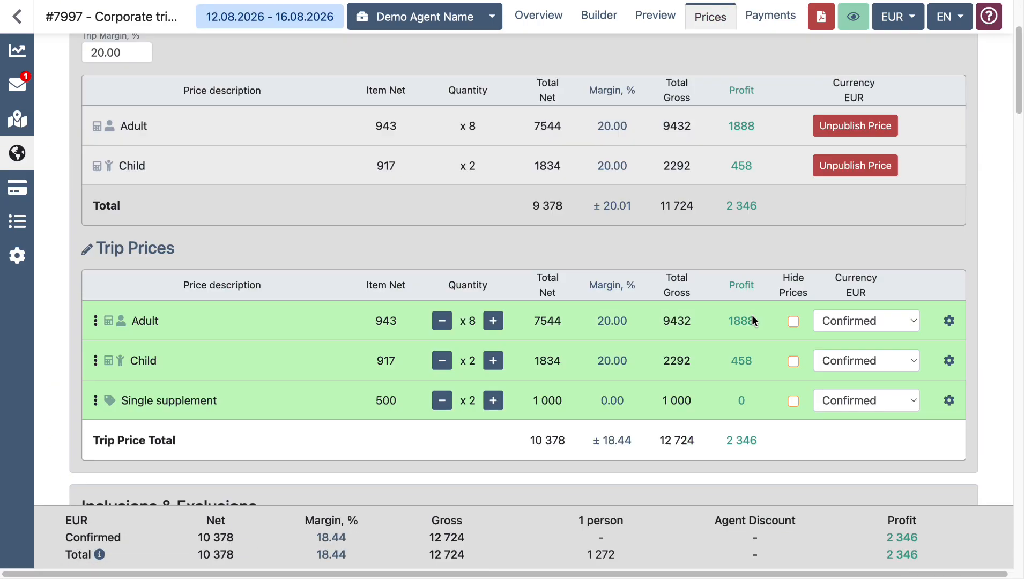
scroll(752, 309, "down", 12)
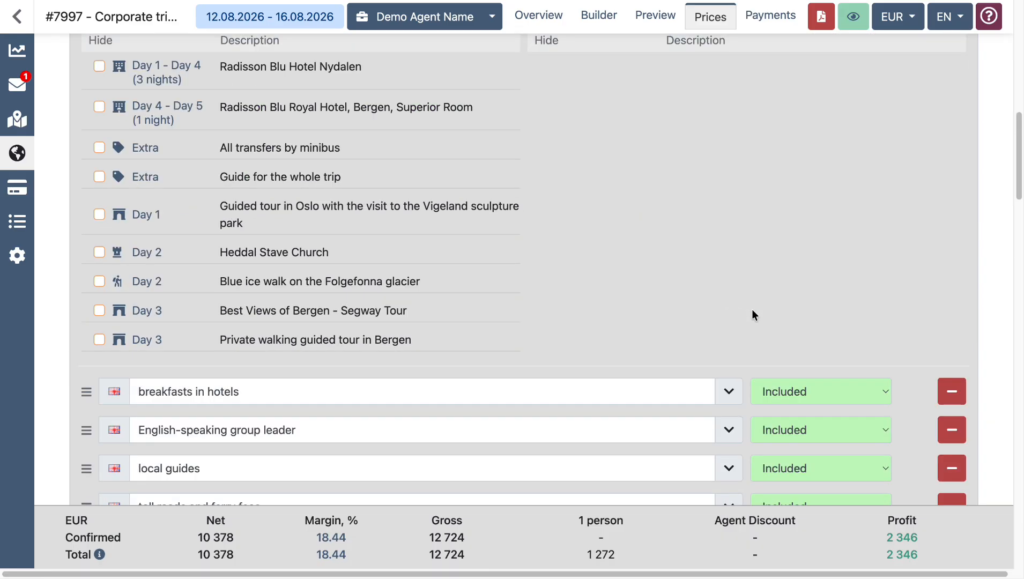
scroll(752, 309, "down", 15)
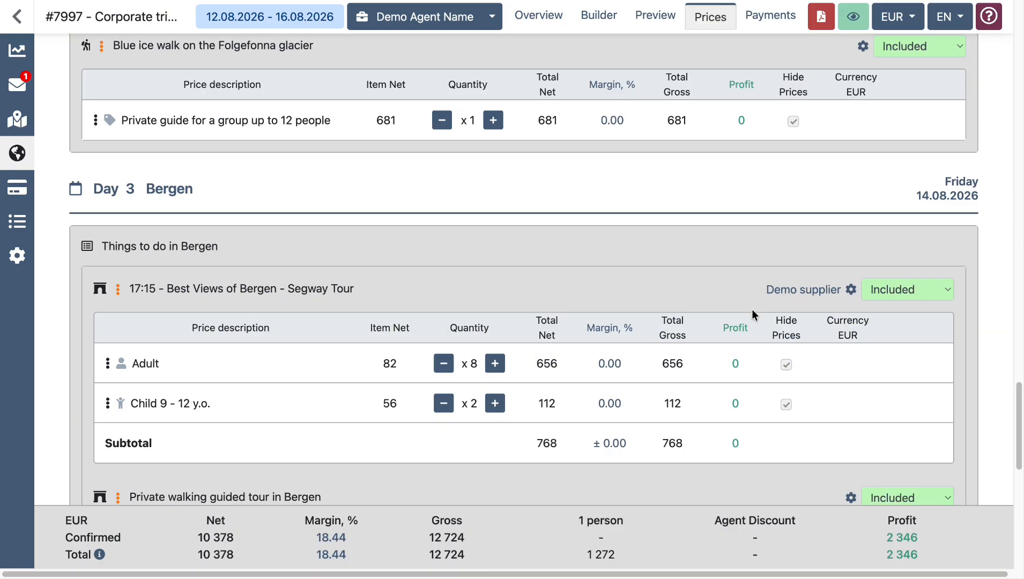
scroll(752, 309, "down", 5)
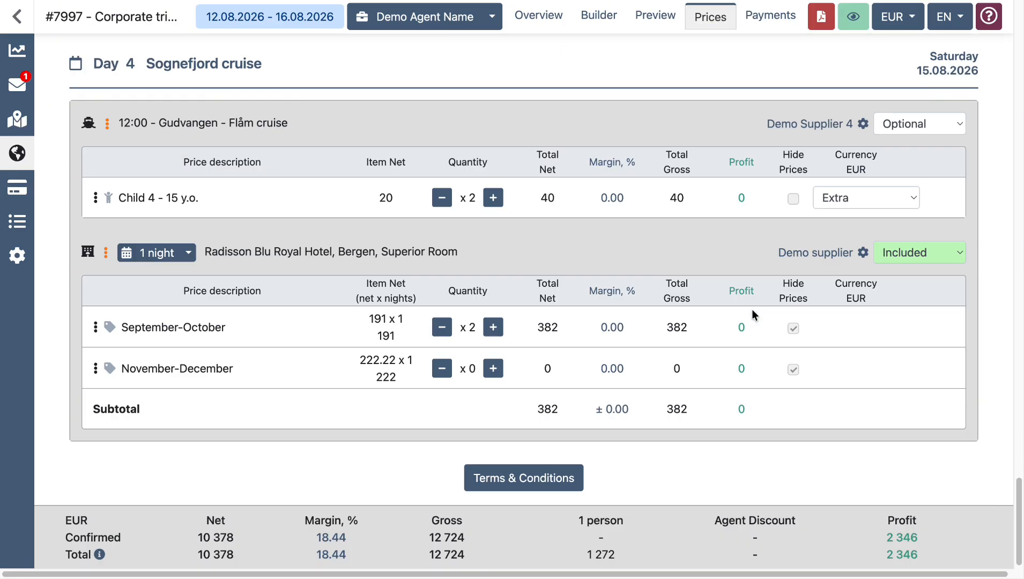
scroll(753, 309, "up", 15)
scroll(752, 309, "up", 10)
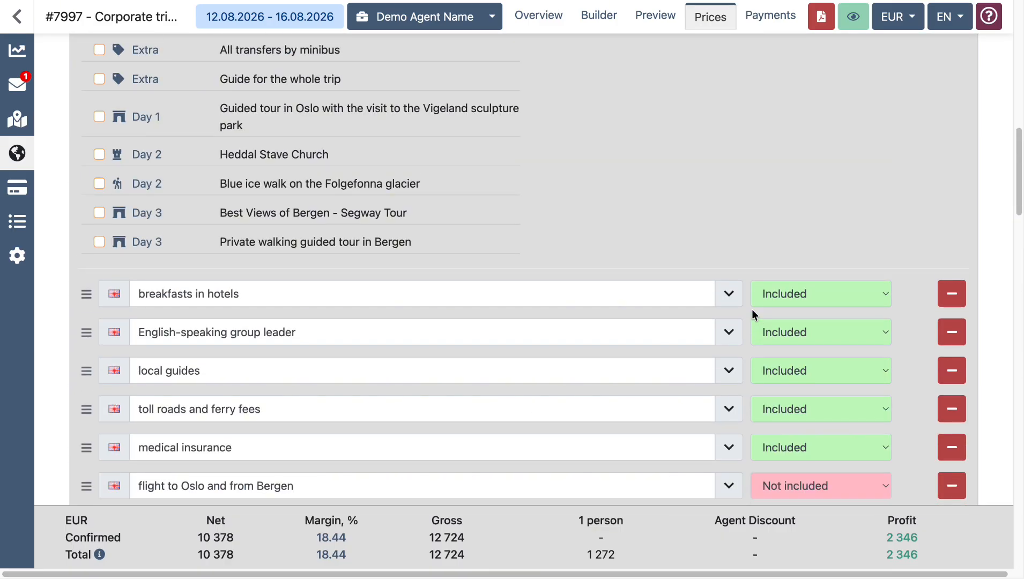
scroll(753, 309, "down", 5)
scroll(753, 309, "up", 5)
scroll(753, 309, "up", 15)
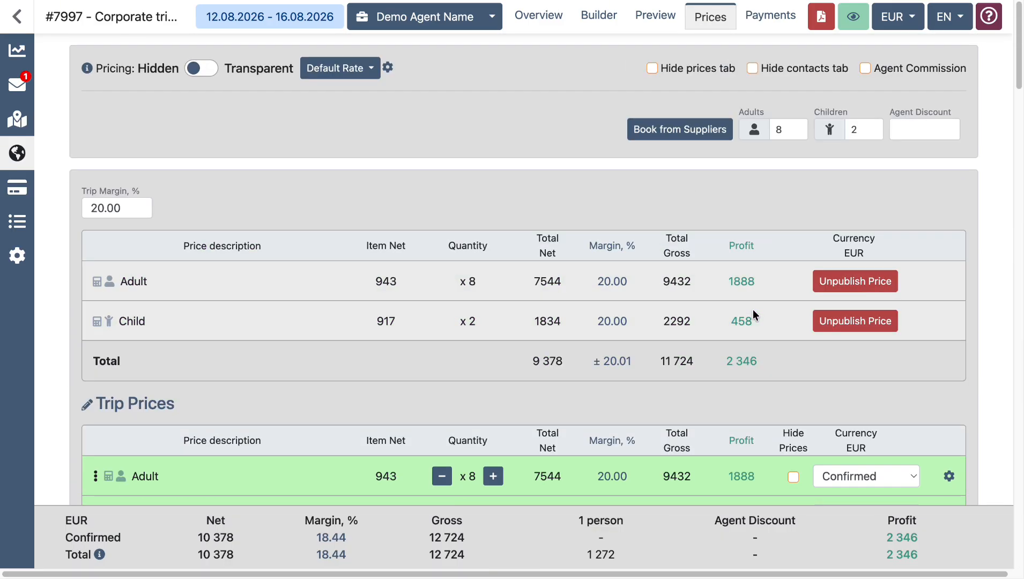
scroll(753, 311, "down", 5)
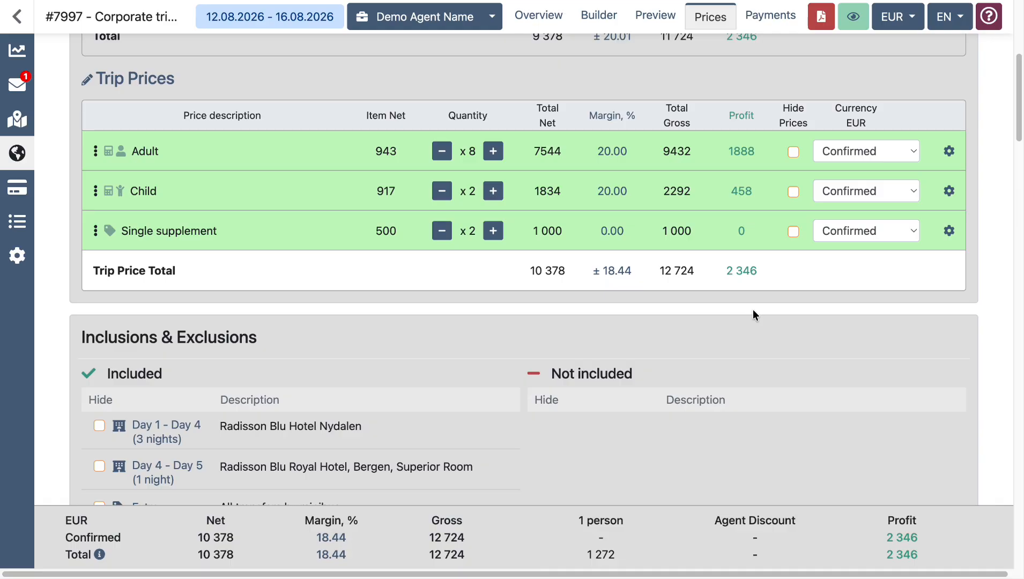
scroll(740, 290, "up", 1)
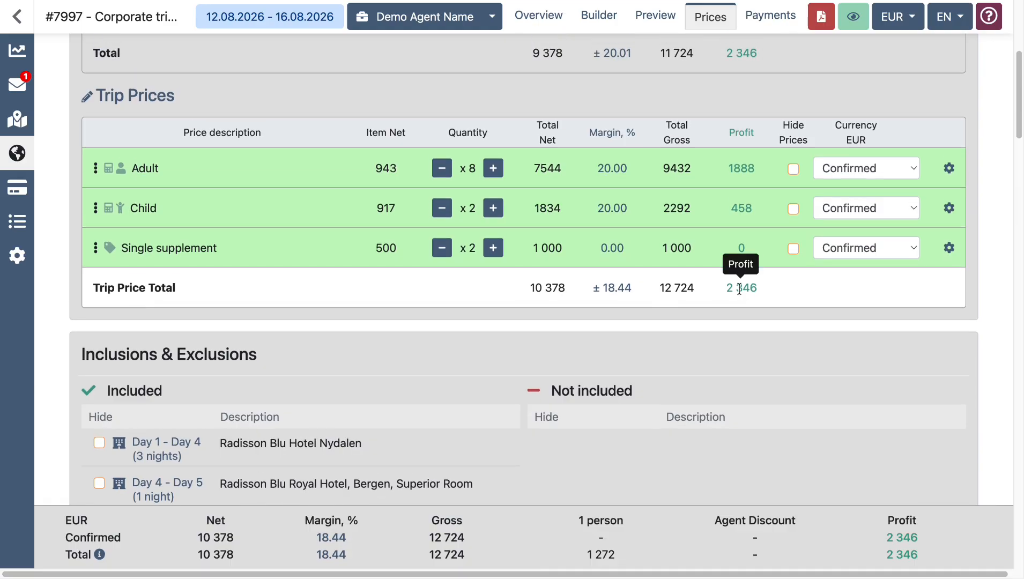
scroll(740, 290, "up", 4)
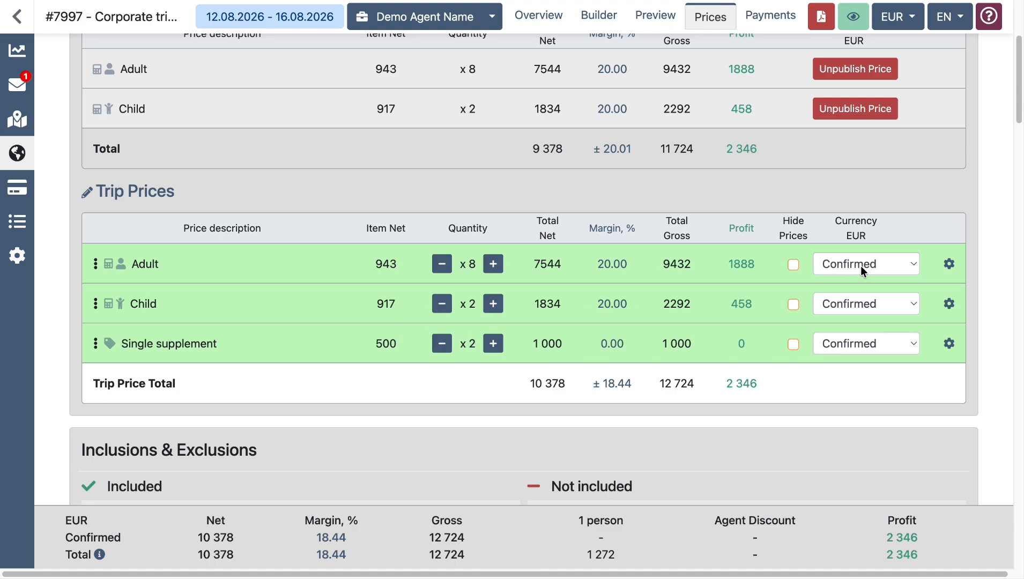
left_click(906, 265)
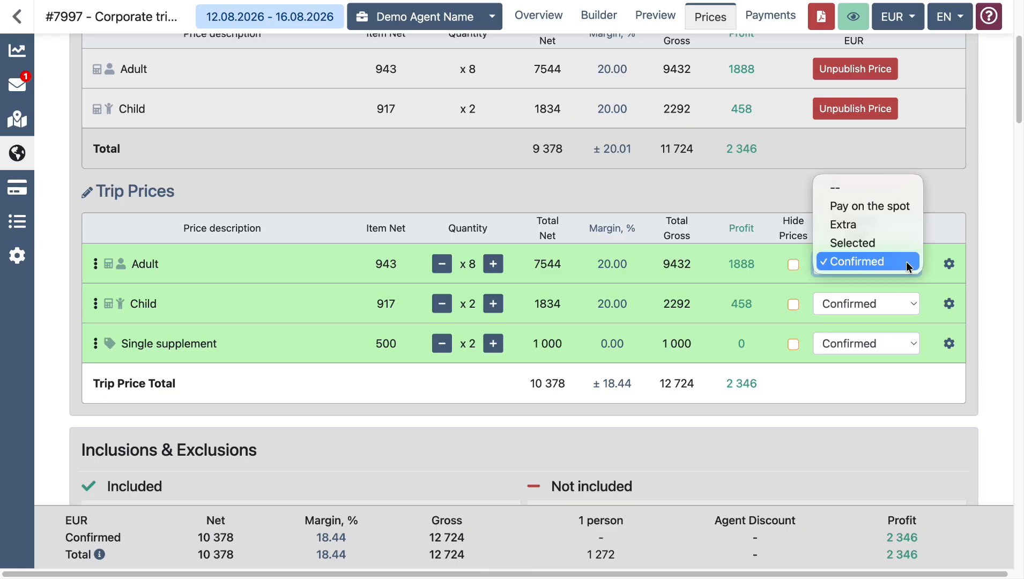
left_click(903, 263)
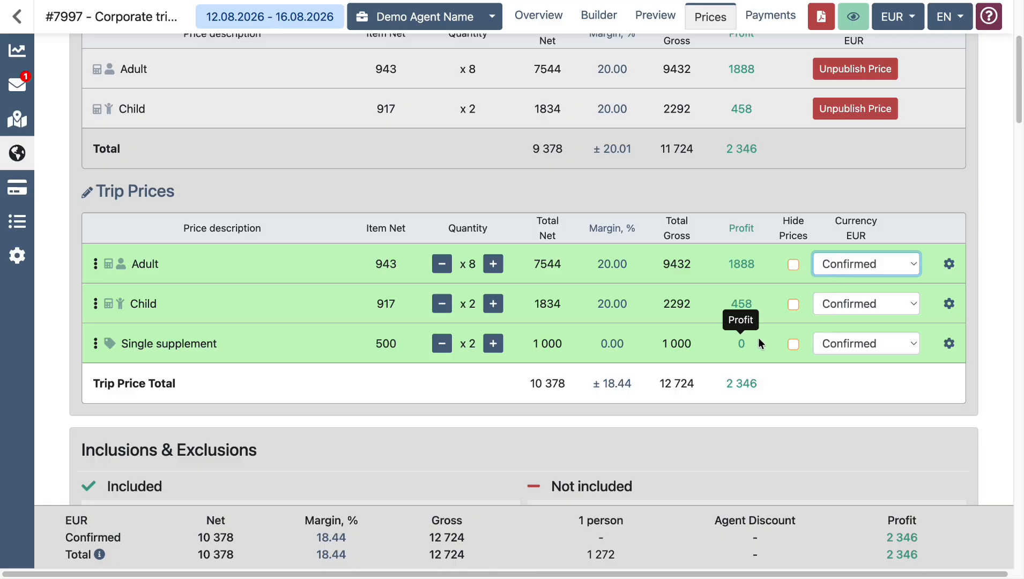
scroll(759, 341, "up", 1)
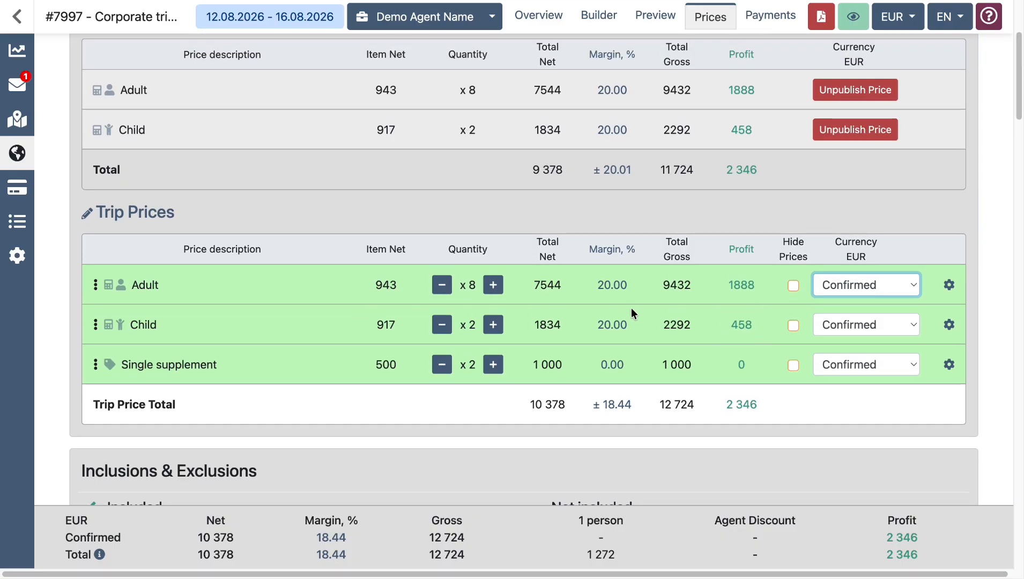
- Set the Child 4 - 15 y.o. price of the optional Gudvangen - Flåm cruise on Day 4 to Confirmed
scroll(631, 314, "down", 15)
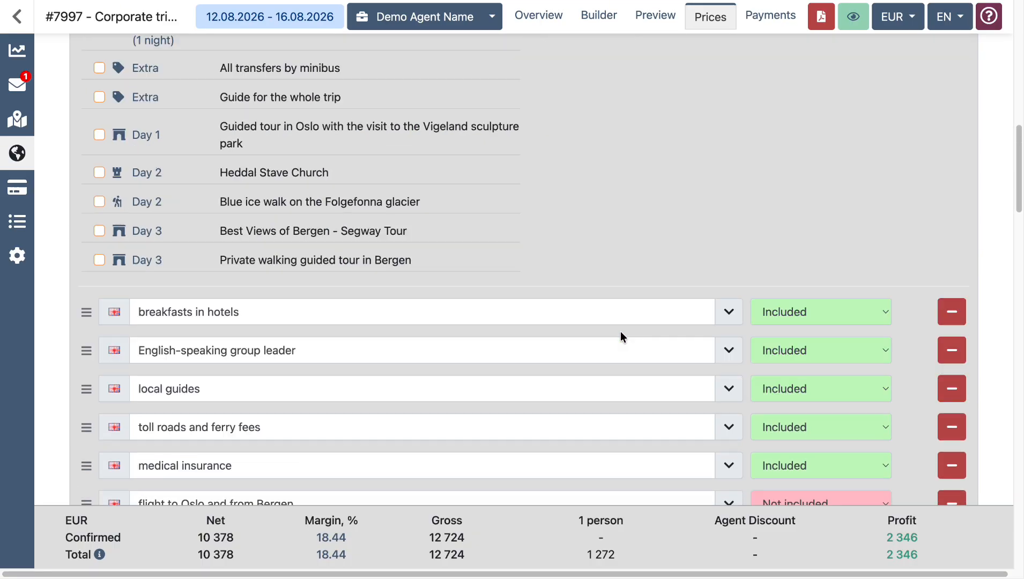
scroll(620, 336, "down", 15)
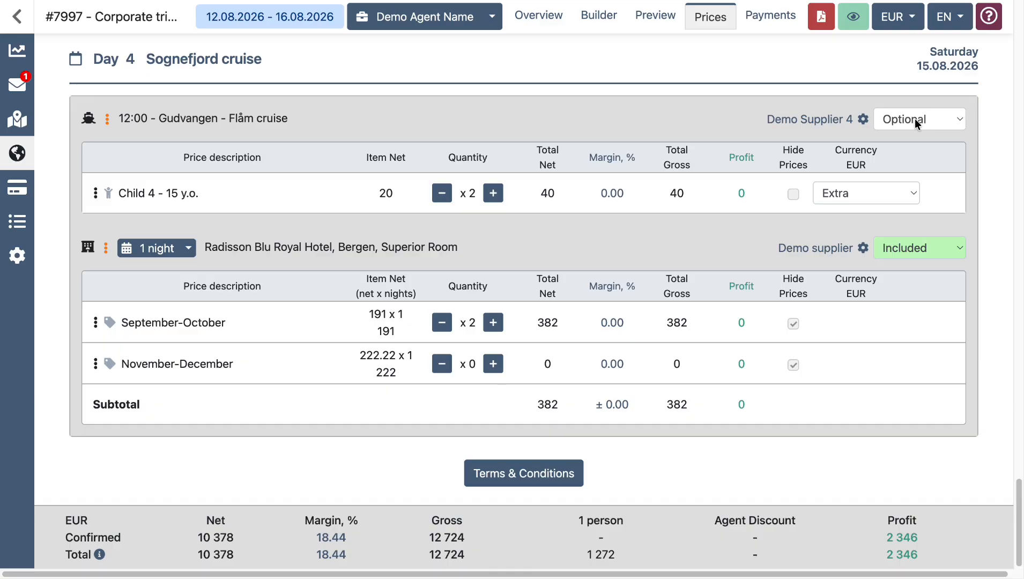
left_click(872, 193)
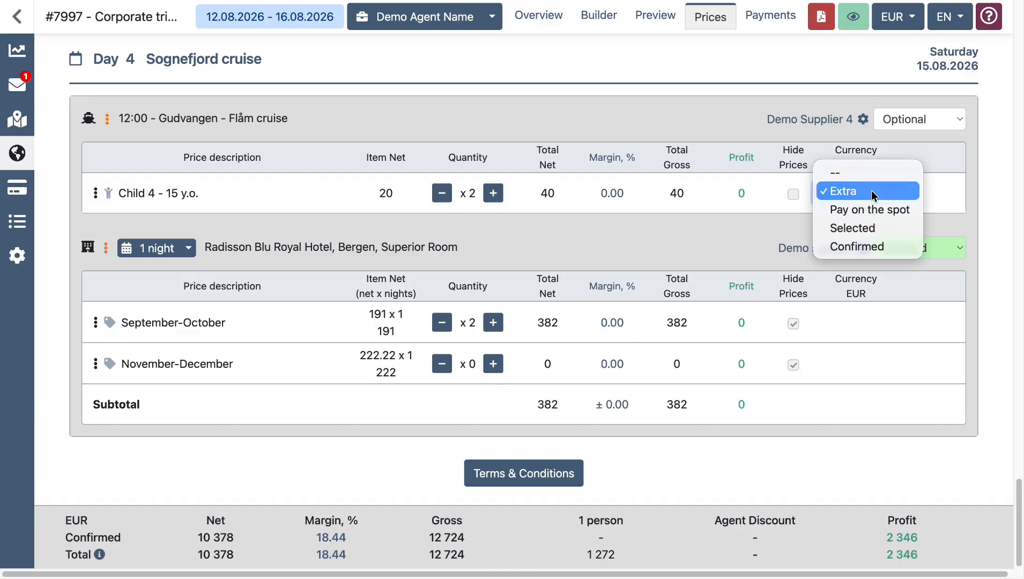
left_click(872, 245)
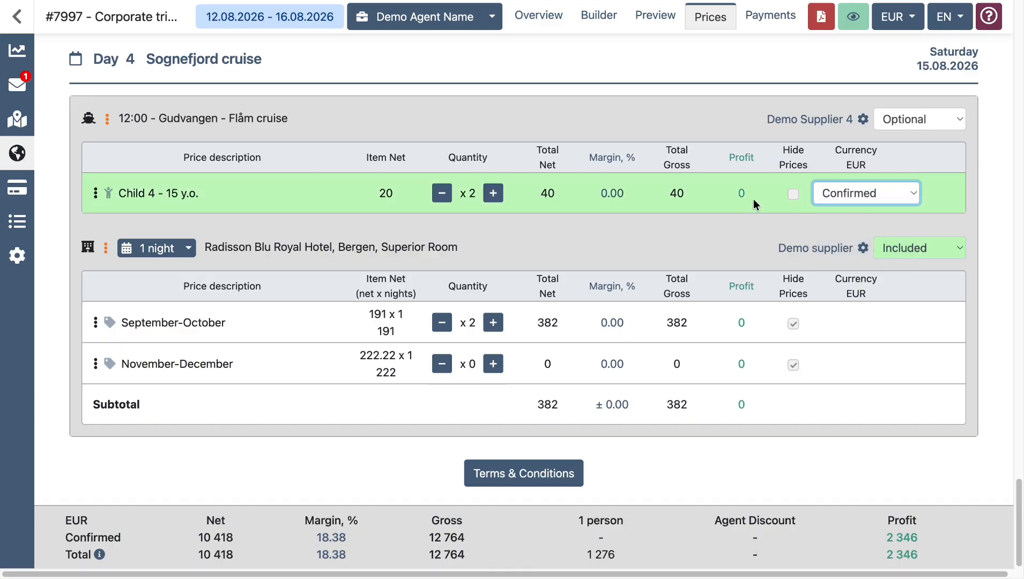
scroll(774, 205, "up", 20)
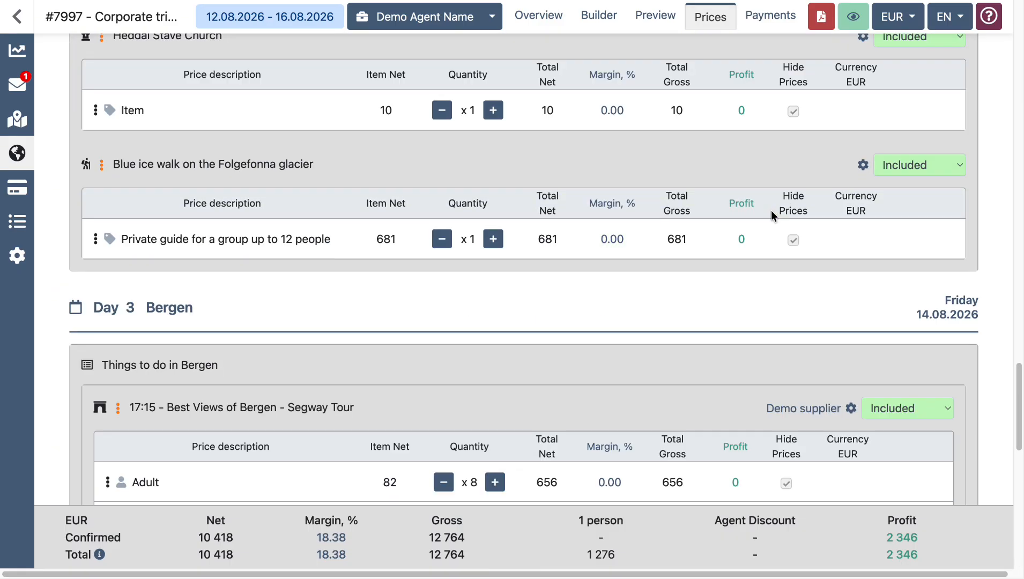
scroll(768, 215, "up", 6)
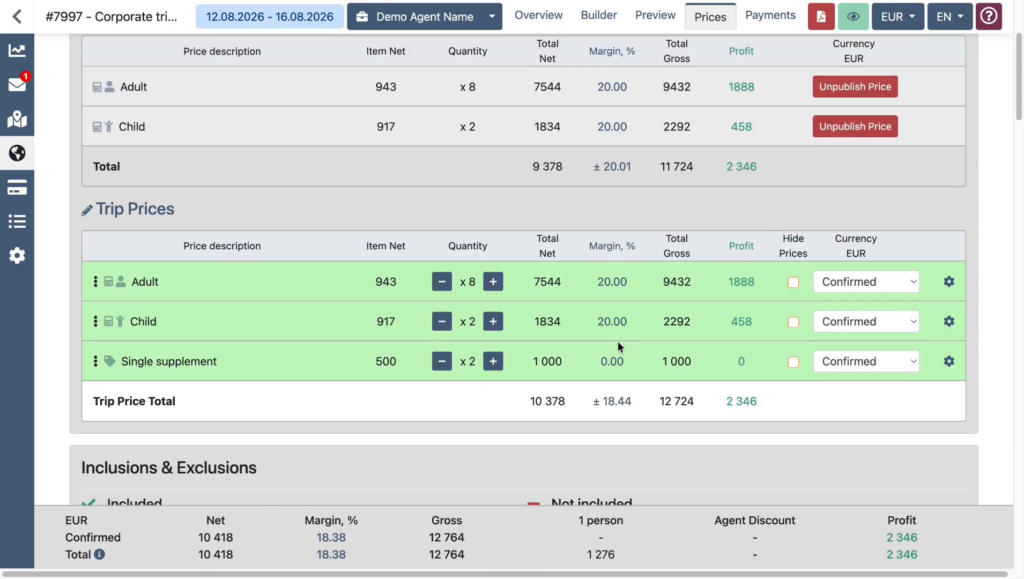
- Start a new client invoice for the trip and shorten its trip name to "Corporate trip Oslo - Bergen - Oslo"
left_click(771, 16)
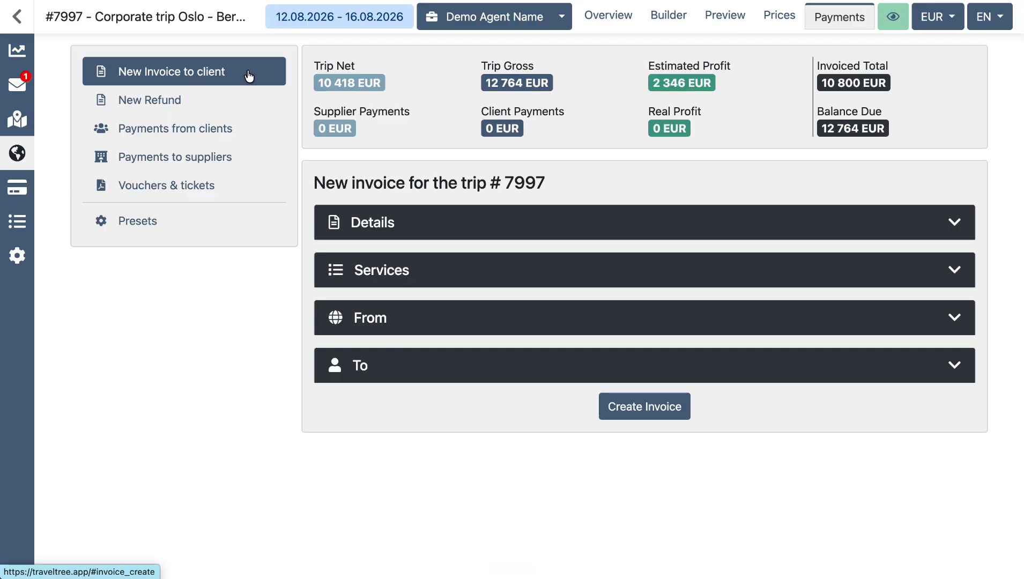
left_click(450, 229)
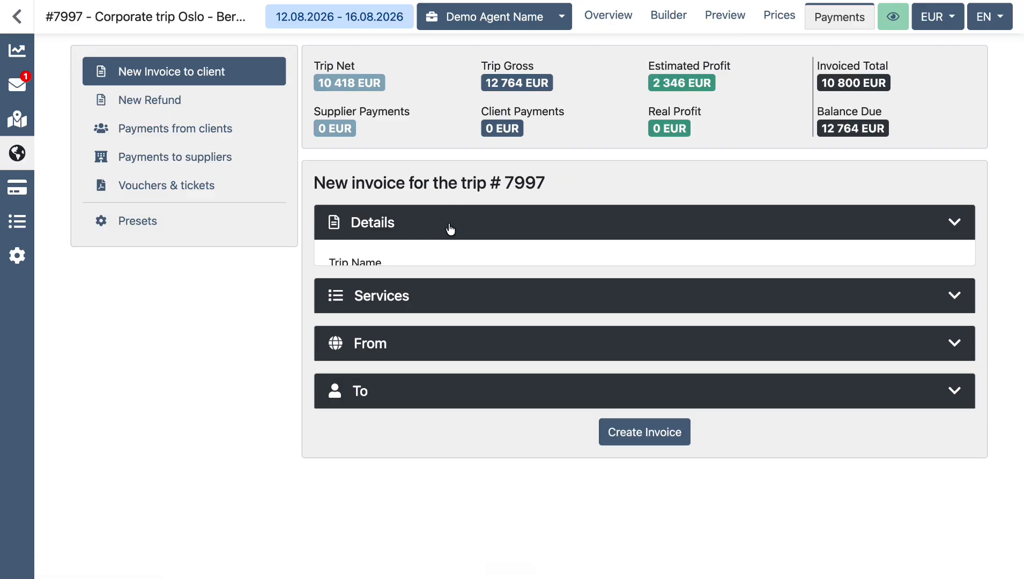
scroll(450, 229, "down", 1)
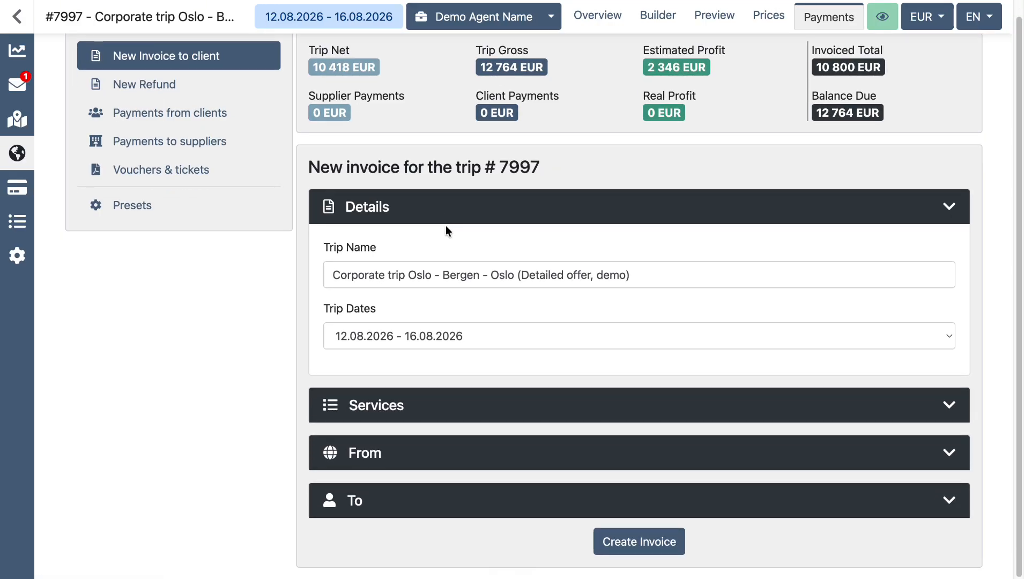
left_click(479, 275)
left_click_drag(520, 276, 658, 275)
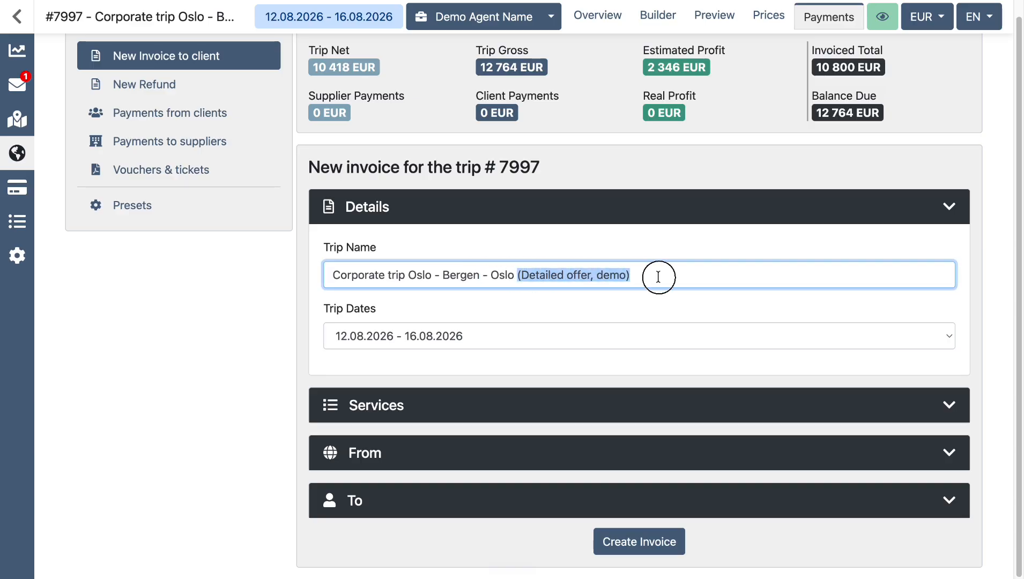
key("BackSpace")
left_click(624, 241)
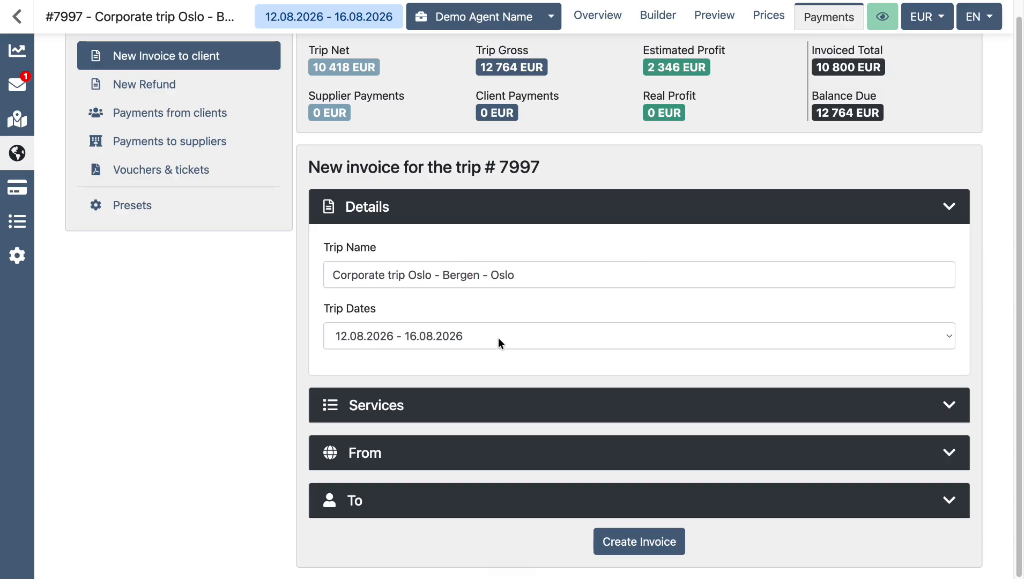
- Examine the new invoice's services section and check which preset services can be chosen
left_click(507, 407)
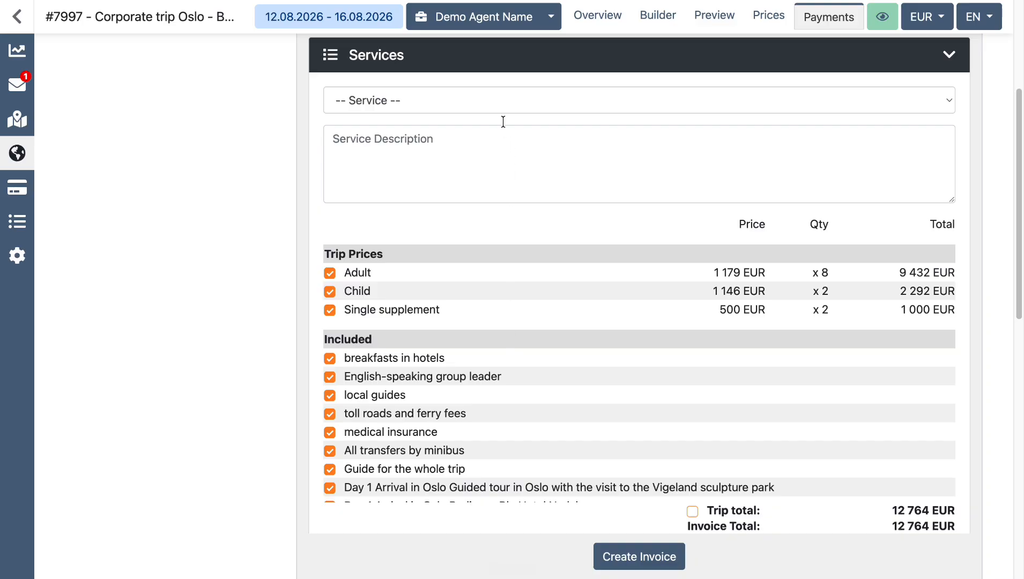
left_click(499, 105)
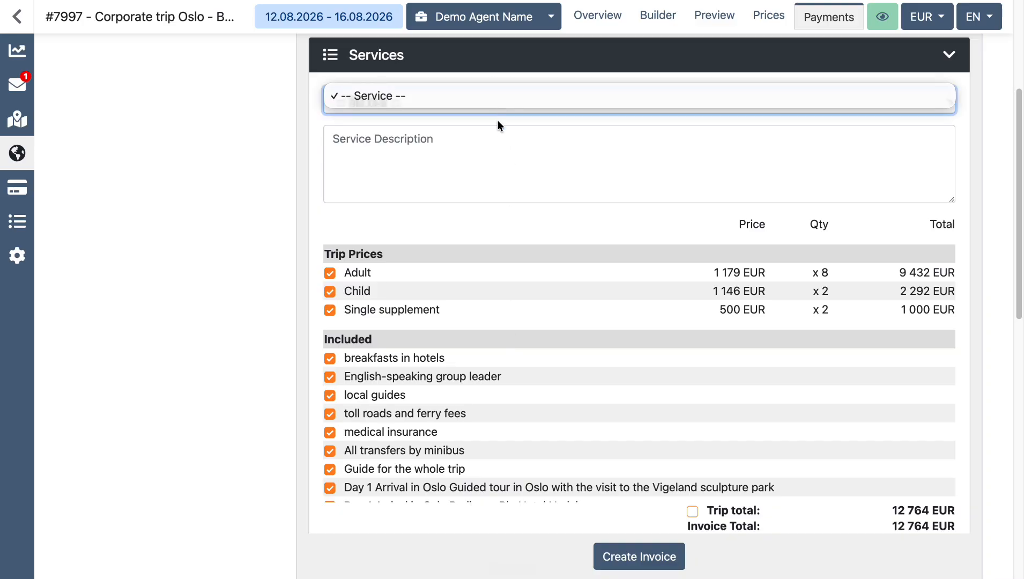
left_click(497, 135)
scroll(441, 165, "up", 1)
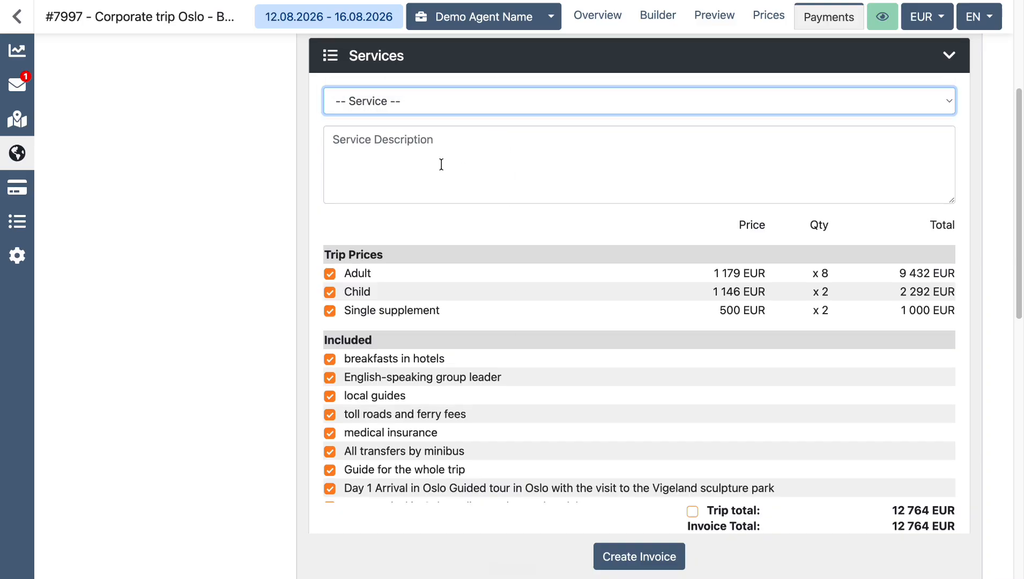
scroll(441, 165, "up", 5)
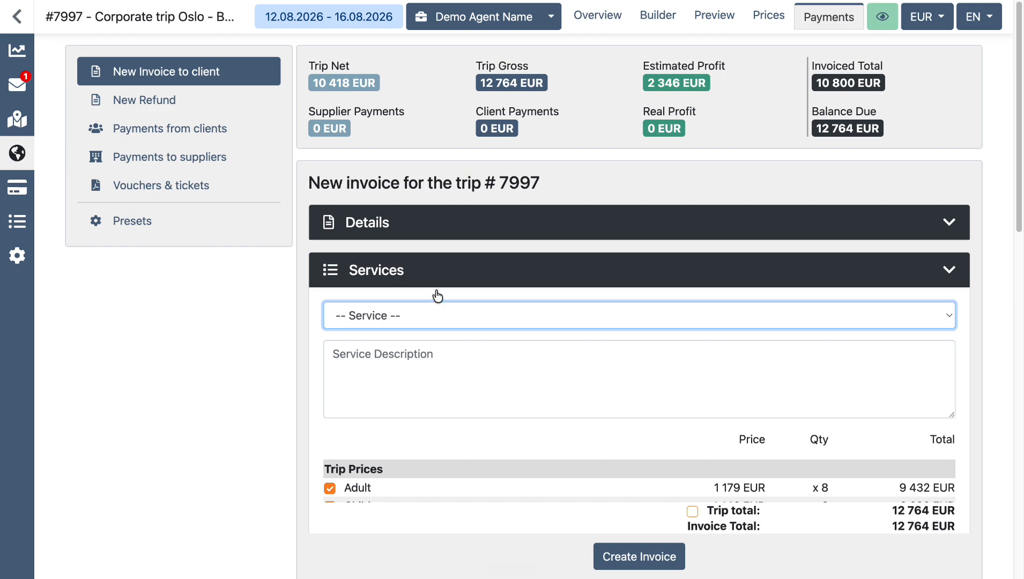
- Add a service preset with the description "All prices are NET" to the invoice presets and save it
left_click(131, 227)
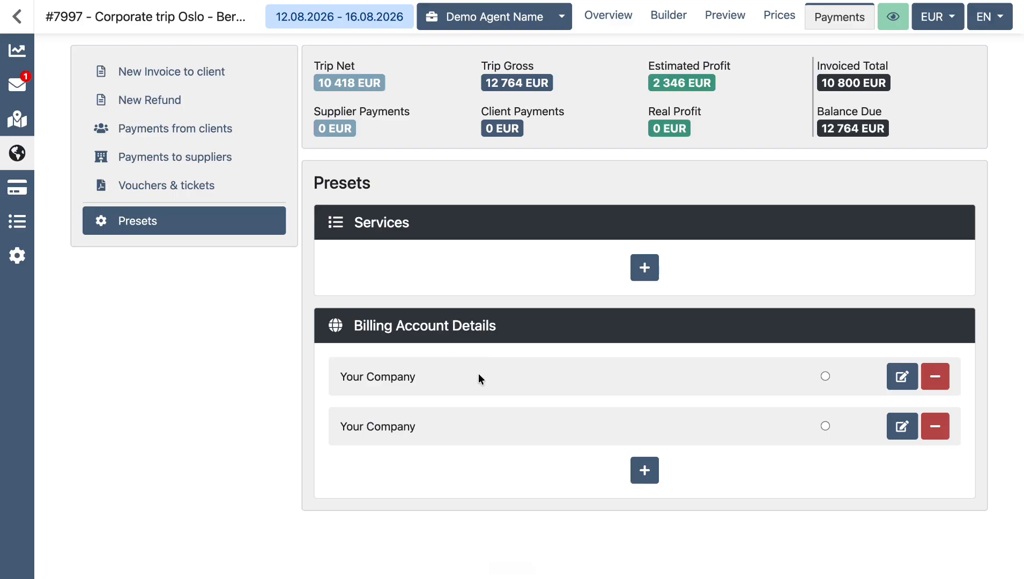
left_click(644, 268)
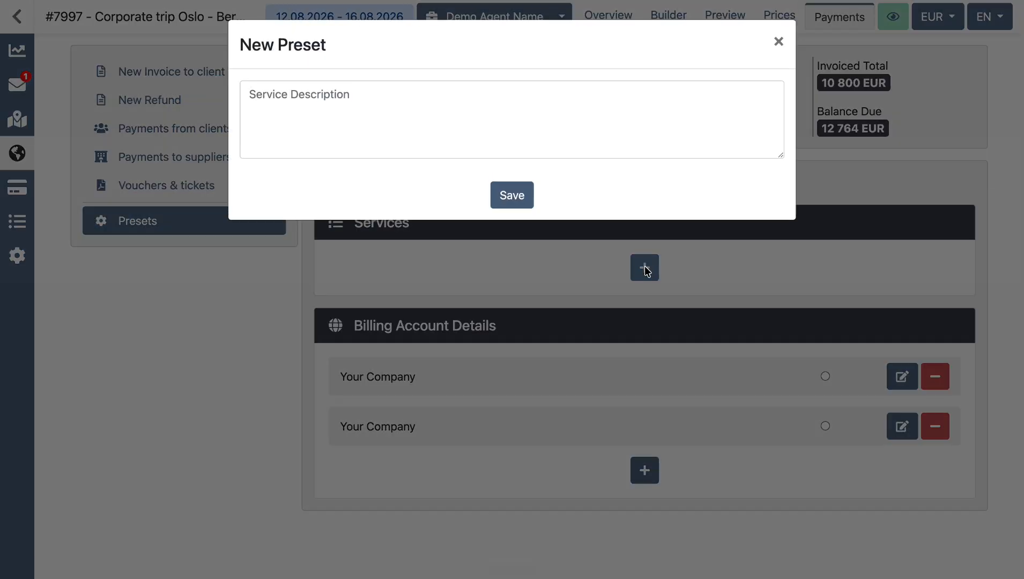
left_click(348, 122)
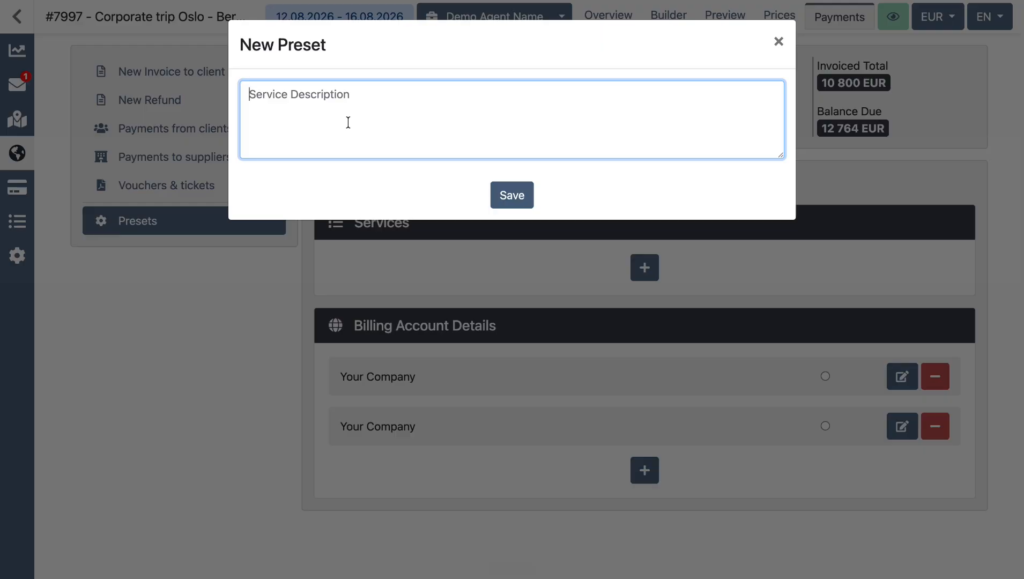
type("All prices ")
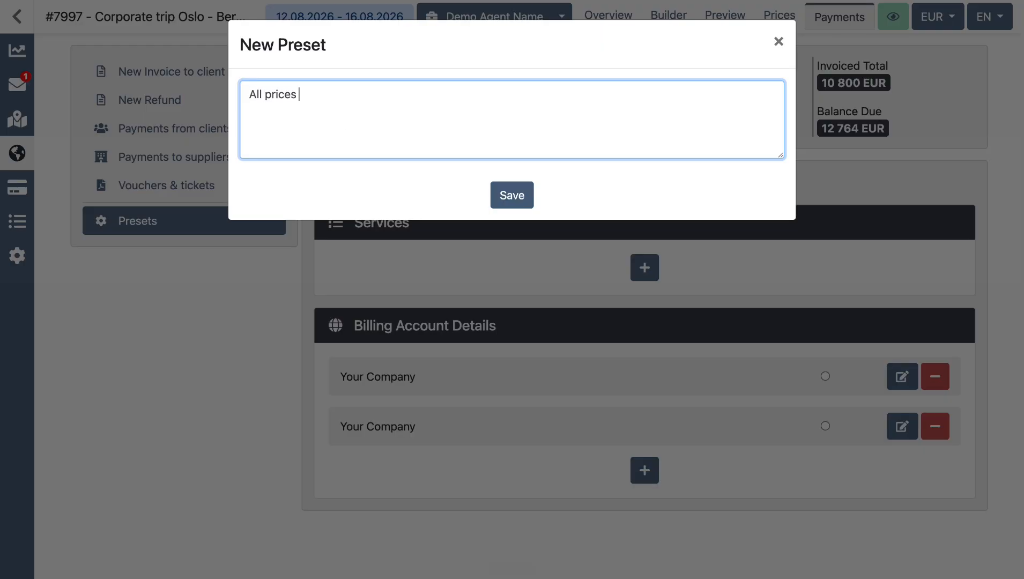
type("are NET")
left_click(513, 198)
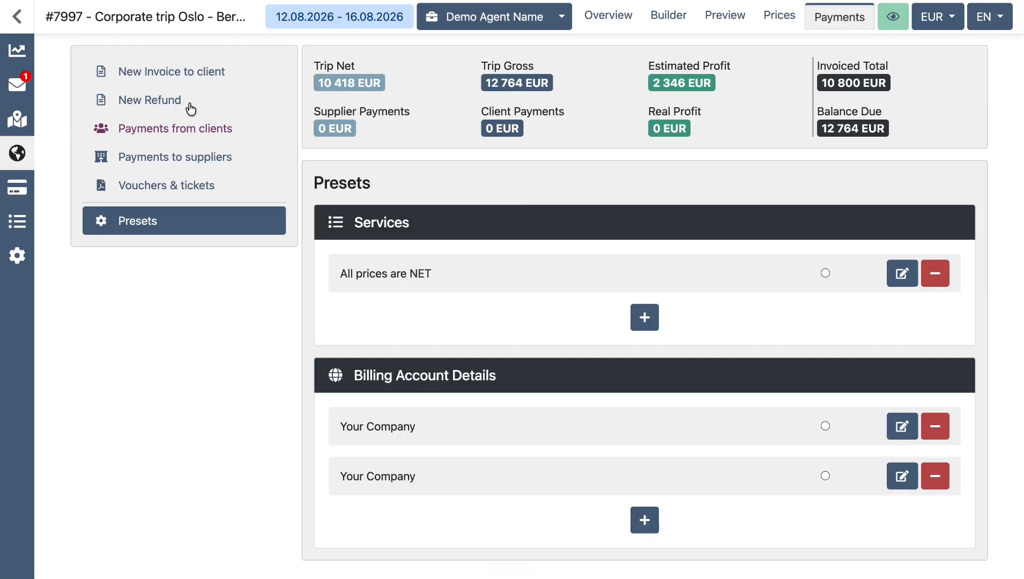
- Return to the new client invoice and apply the "All prices are NET" preset as its service description
left_click(176, 75)
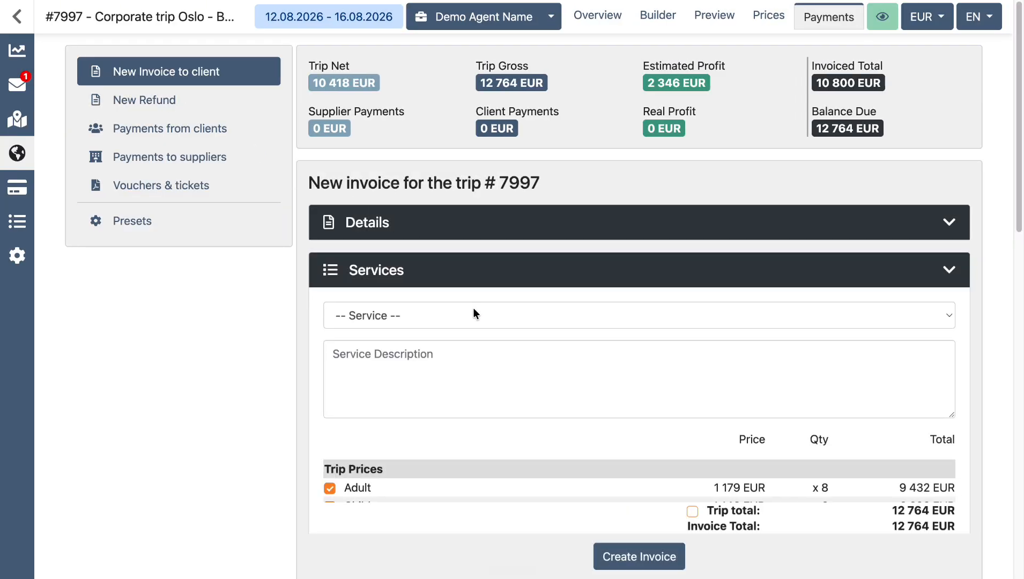
left_click(473, 315)
left_click(460, 331)
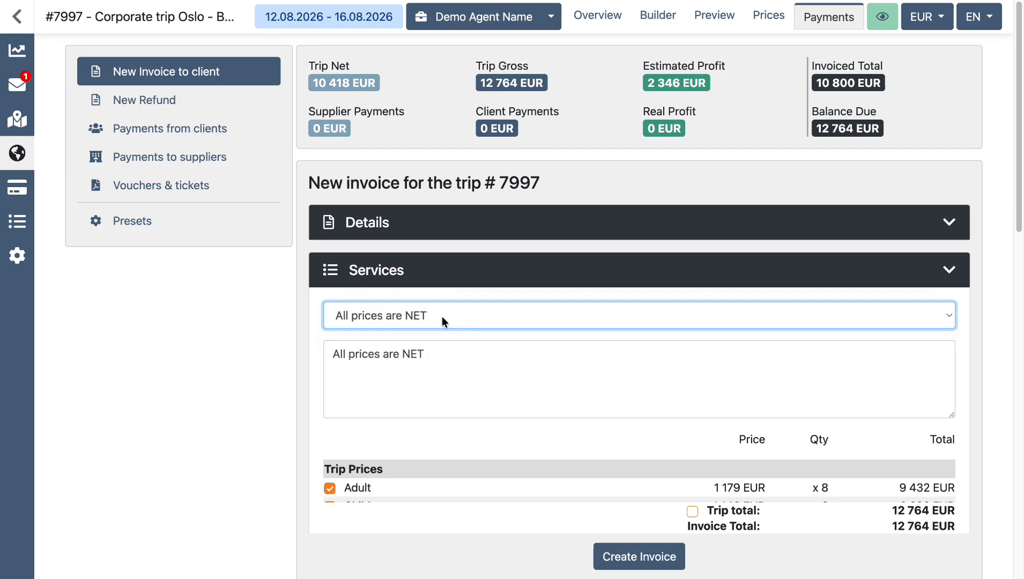
left_click(429, 355)
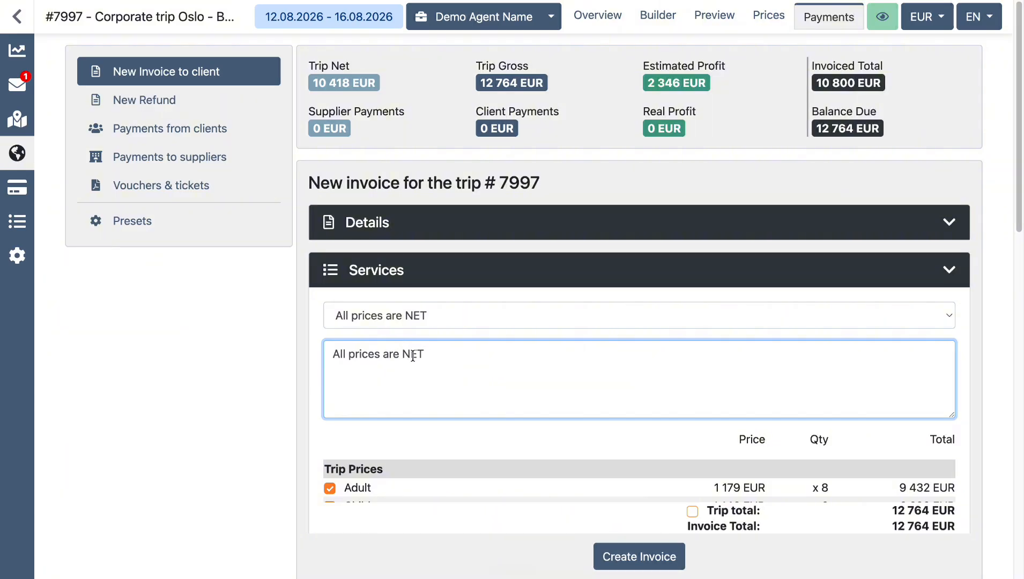
- Review the listed trip prices and inclusions and set the invoice total to 30 % of the trip total
scroll(416, 332, "down", 3)
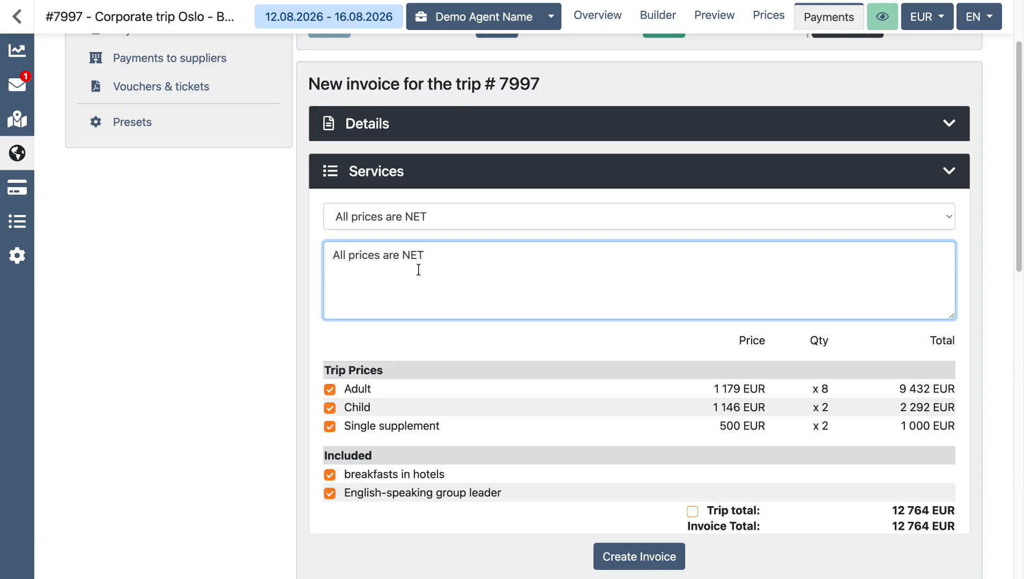
scroll(418, 270, "down", 7)
scroll(420, 274, "up", 5)
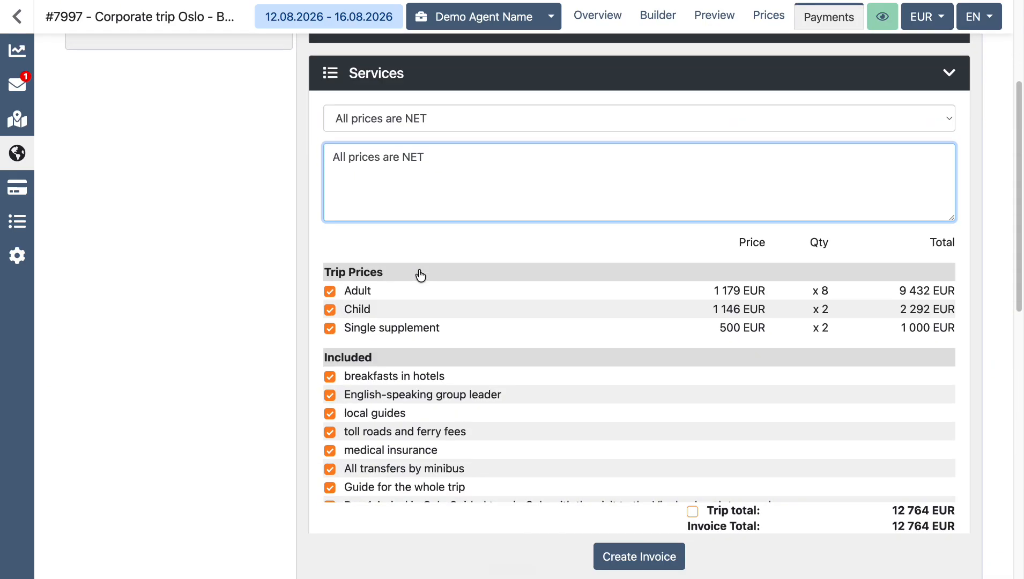
scroll(421, 275, "down", 4)
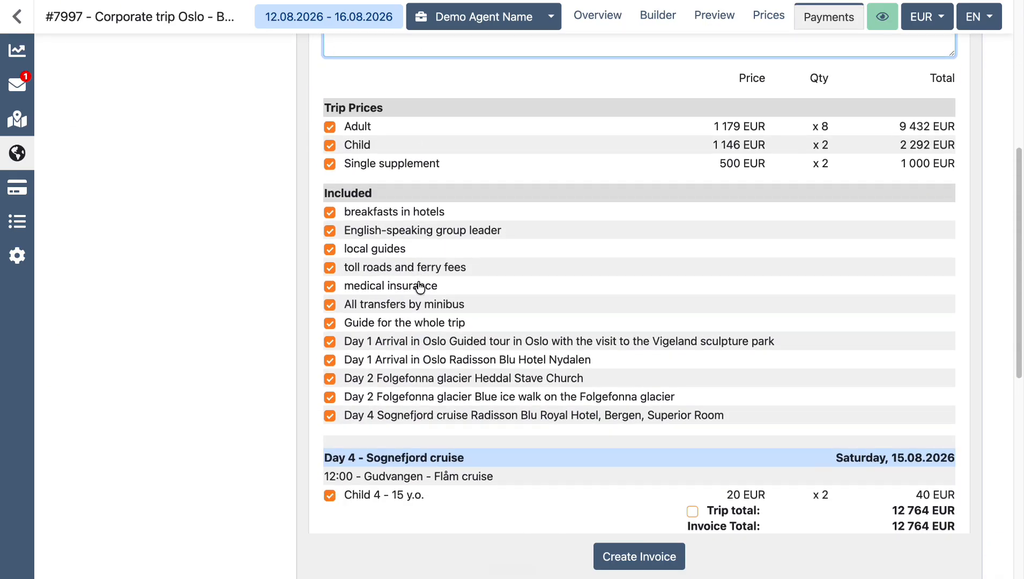
scroll(420, 286, "down", 4)
scroll(418, 280, "down", 3)
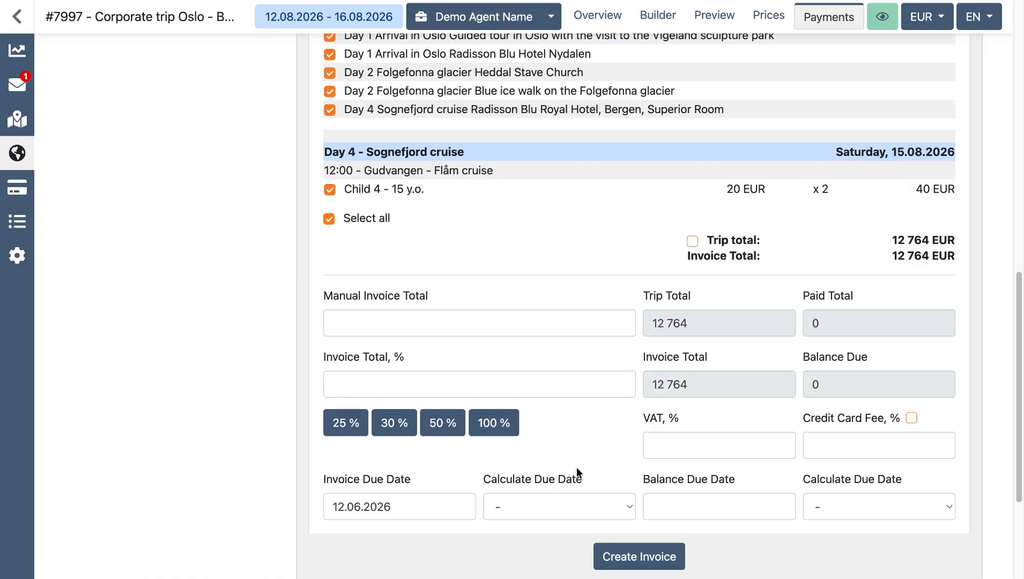
left_click(394, 423)
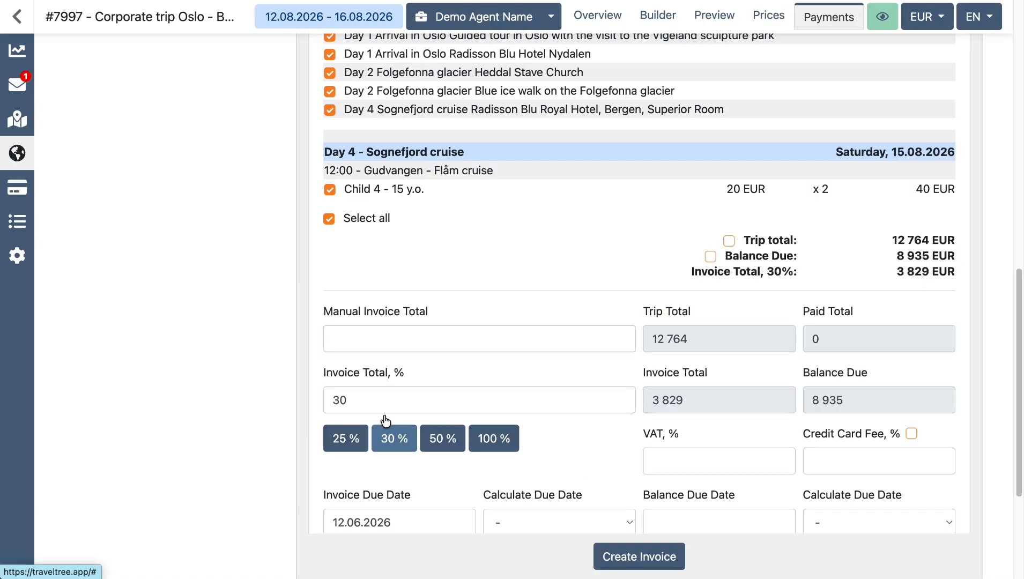
left_click(439, 437)
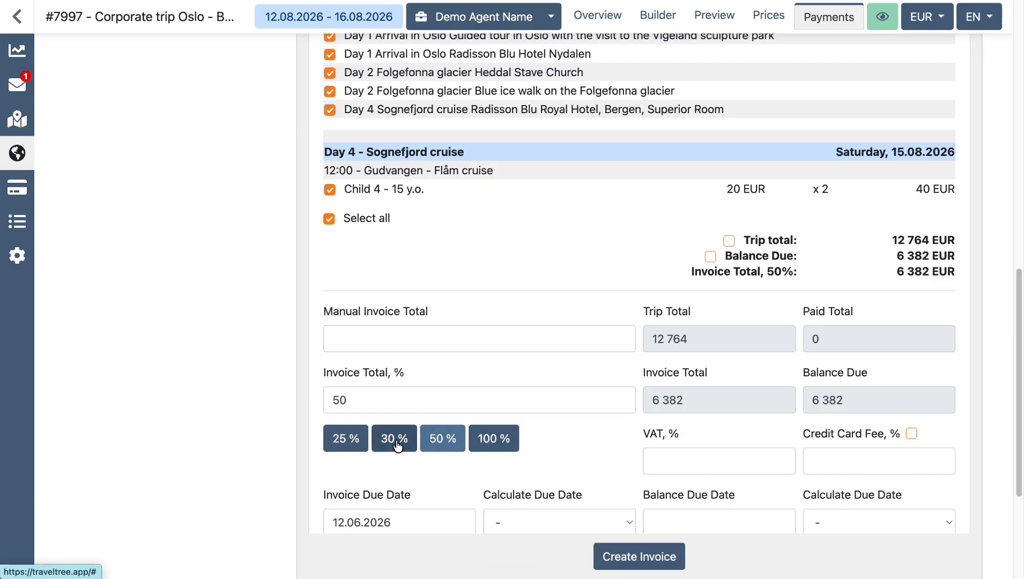
left_click(397, 446)
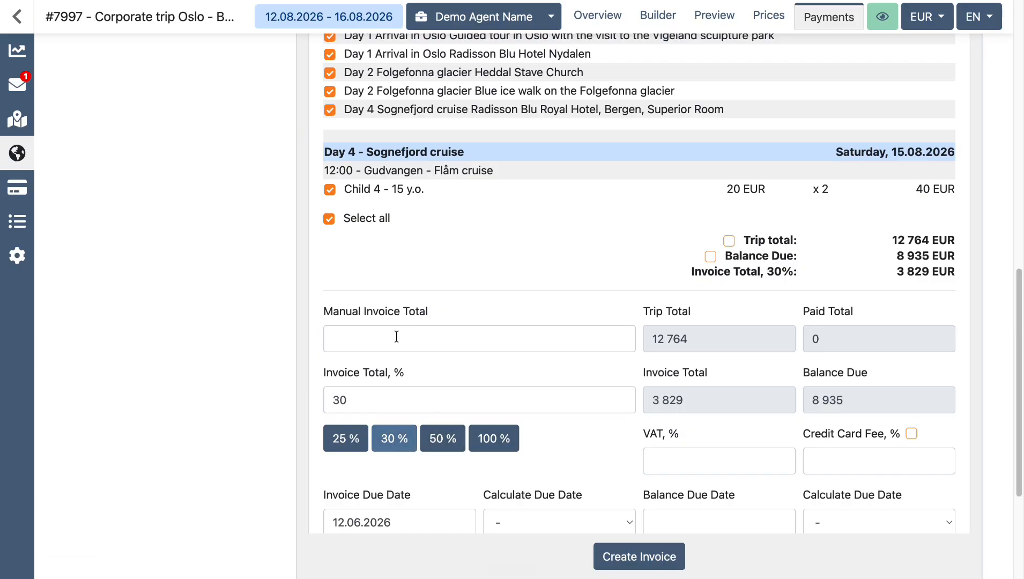
left_click(361, 343)
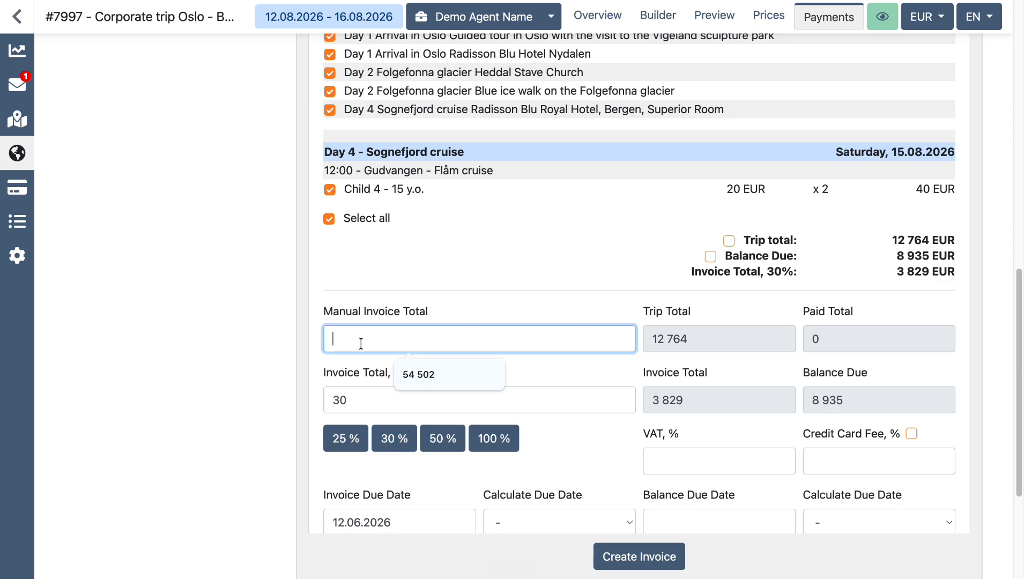
left_click(280, 327)
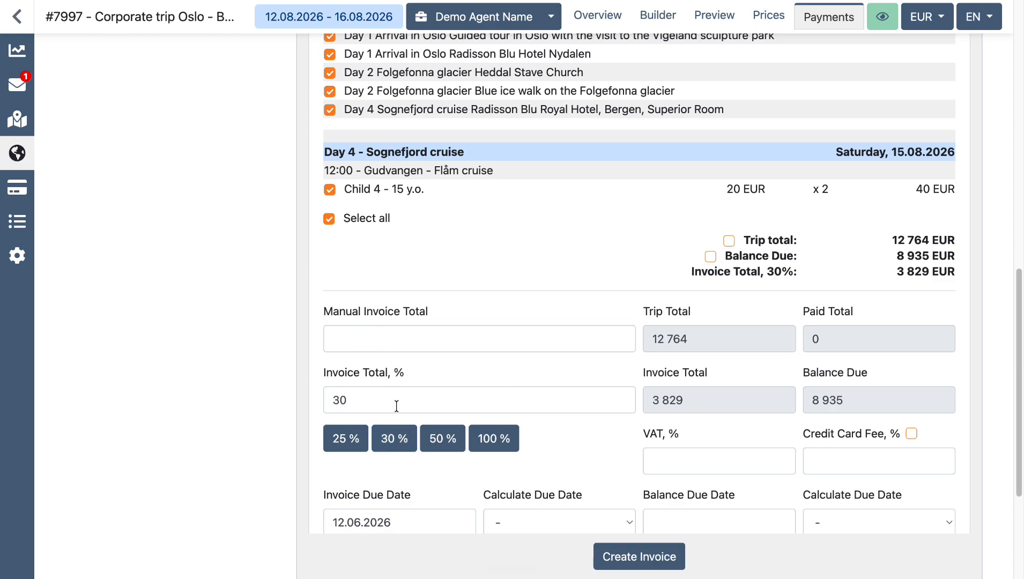
- Try excluding the Trip total and Balance Due lines from the invoice and restore both
scroll(397, 403, "down", 3)
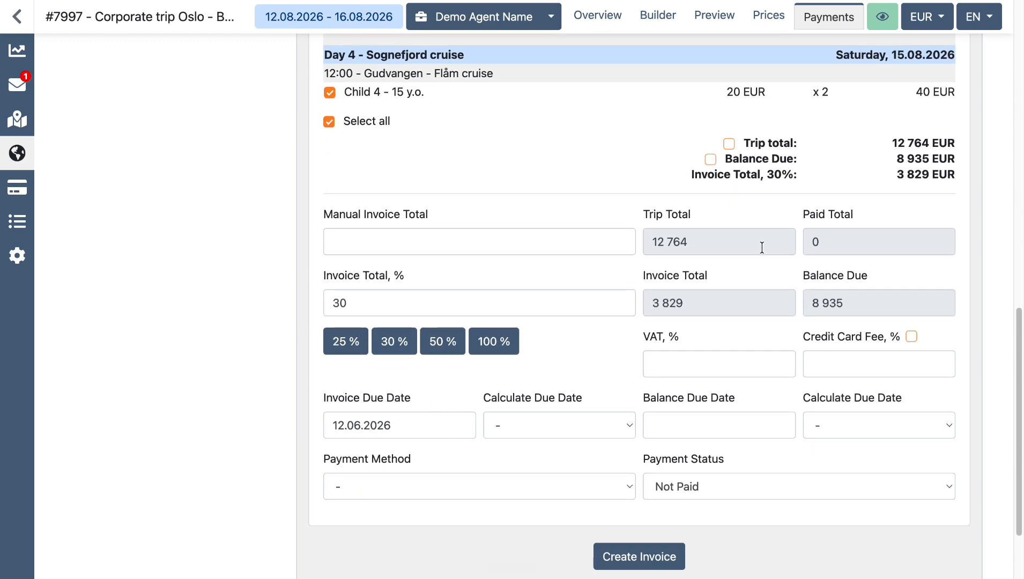
left_click(730, 143)
left_click(712, 160)
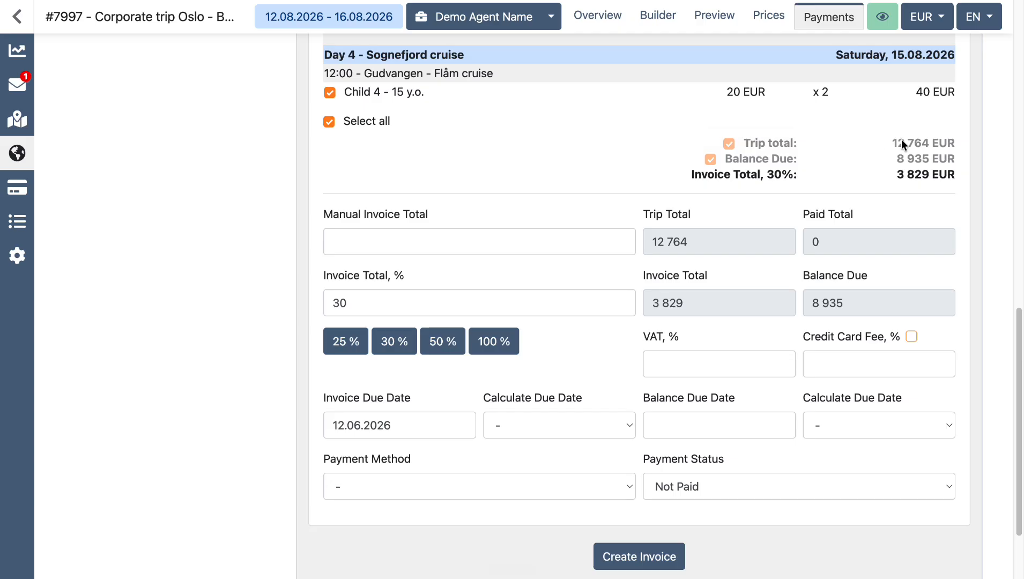
left_click(730, 145)
left_click(712, 160)
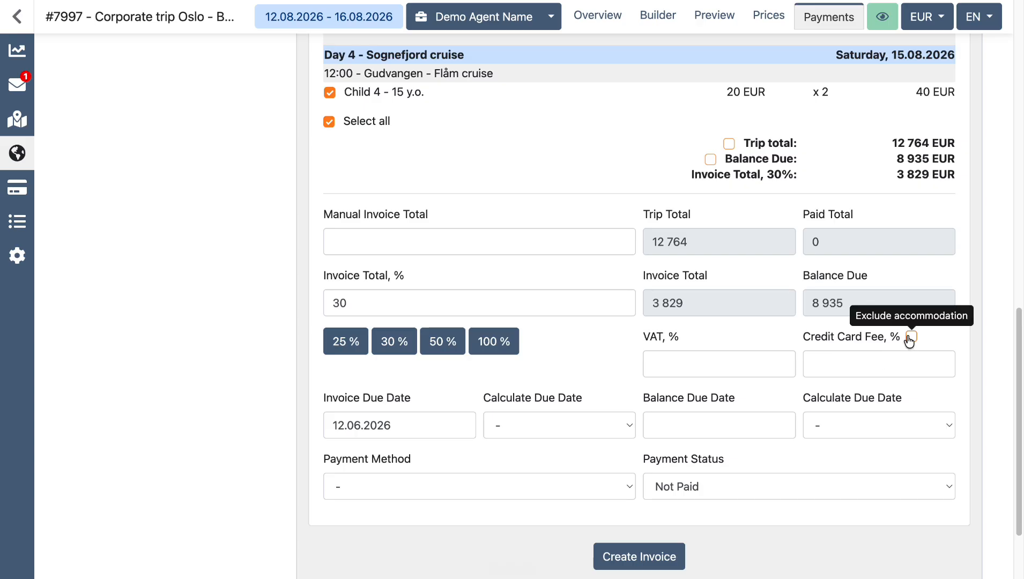
- Set the invoice's credit card fee to 3 % without excluding accommodation
left_click(858, 360)
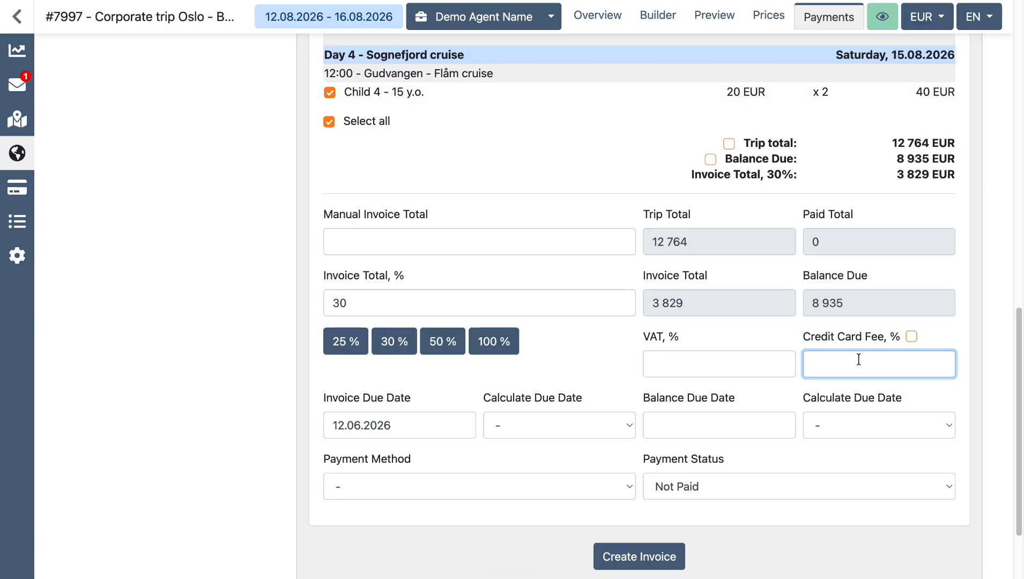
type("3")
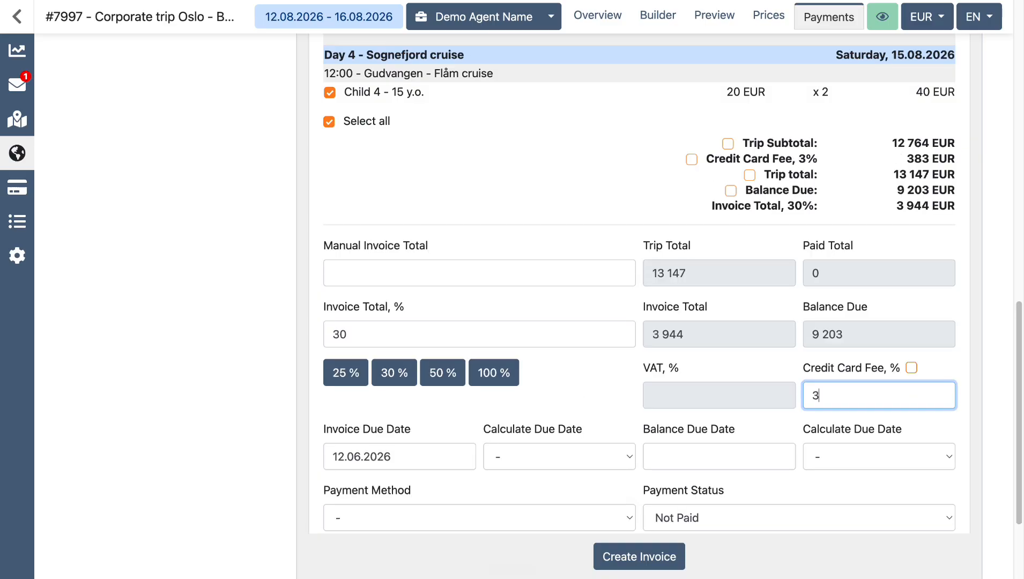
left_click(987, 385)
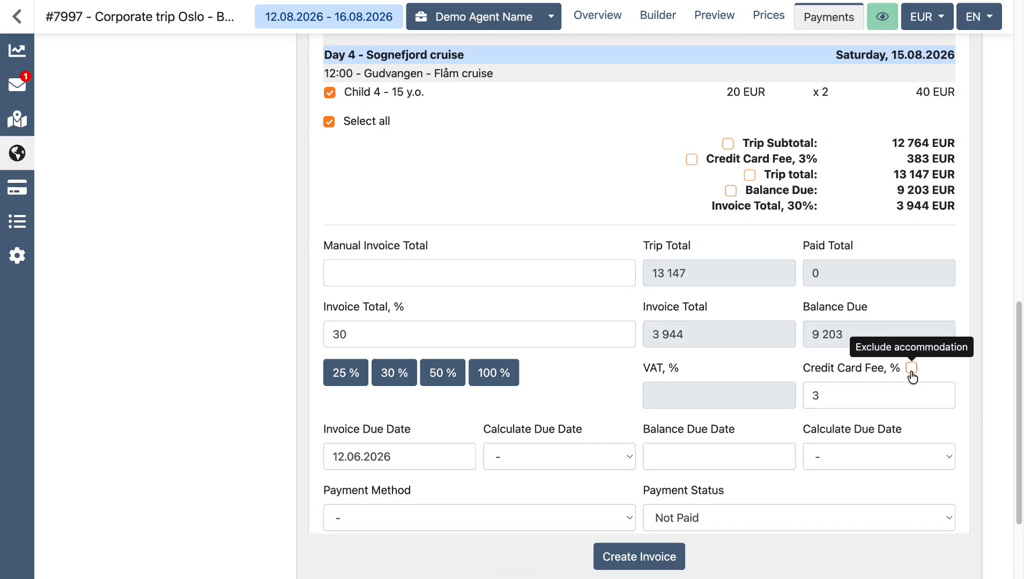
- Set the invoice's balance due date to 31.07.2026
scroll(906, 394, "up", 5)
scroll(906, 394, "down", 5)
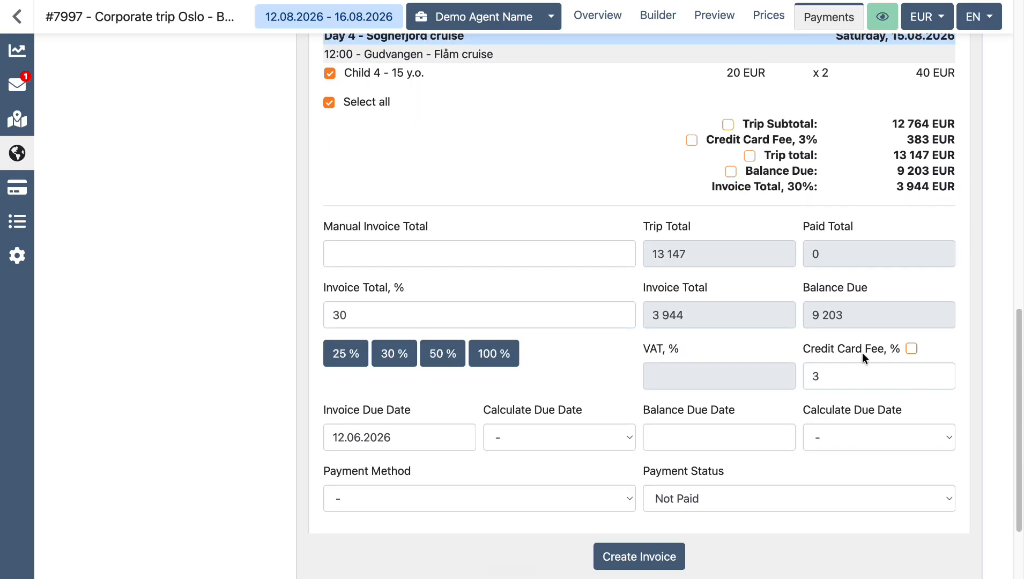
scroll(803, 386, "down", 1)
scroll(803, 386, "down", 1)
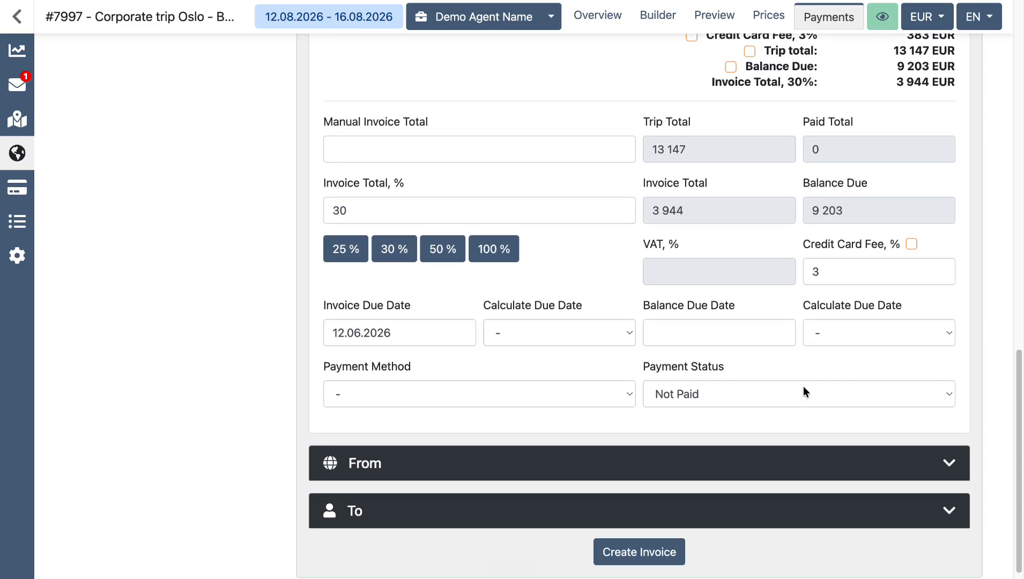
left_click(695, 330)
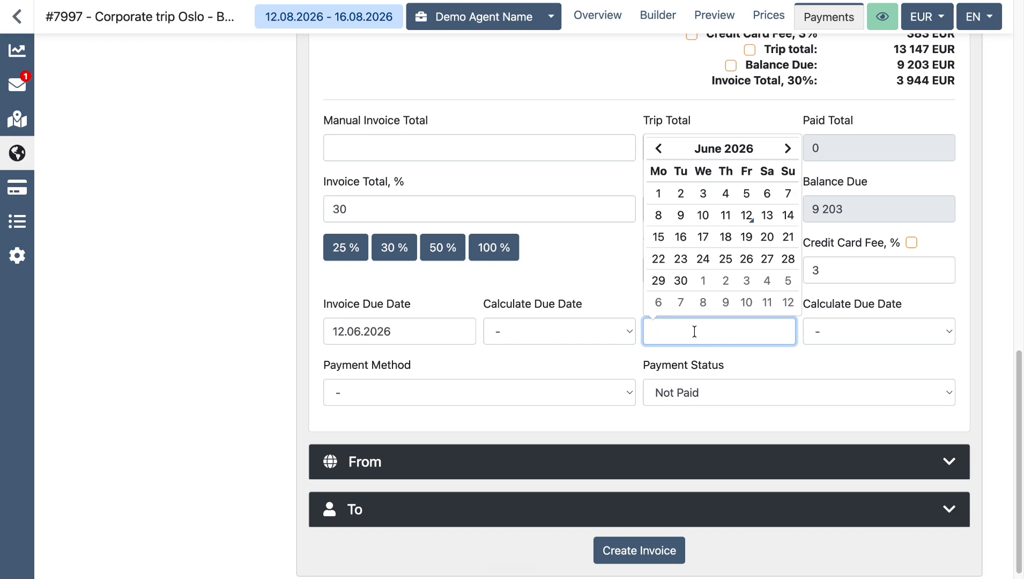
left_click(786, 149)
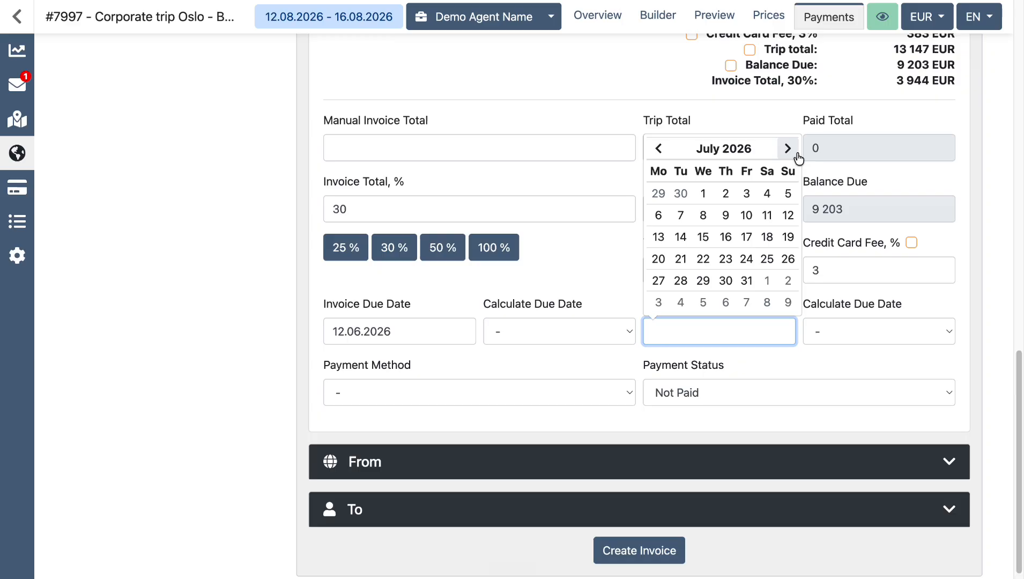
left_click(746, 281)
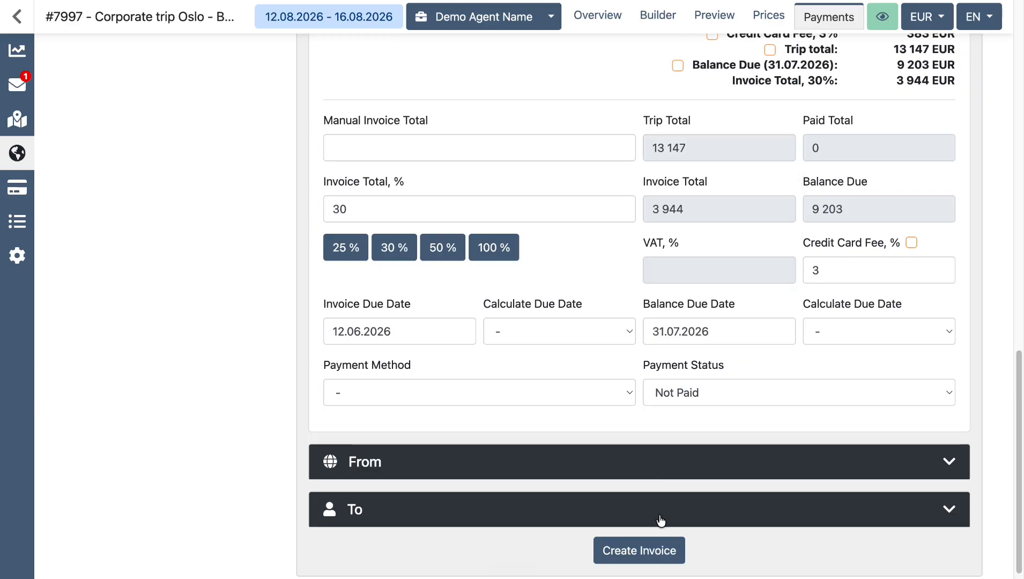
- Fill the invoice's From details with the billing preset Account 1
scroll(668, 424, "down", 1)
left_click(655, 450)
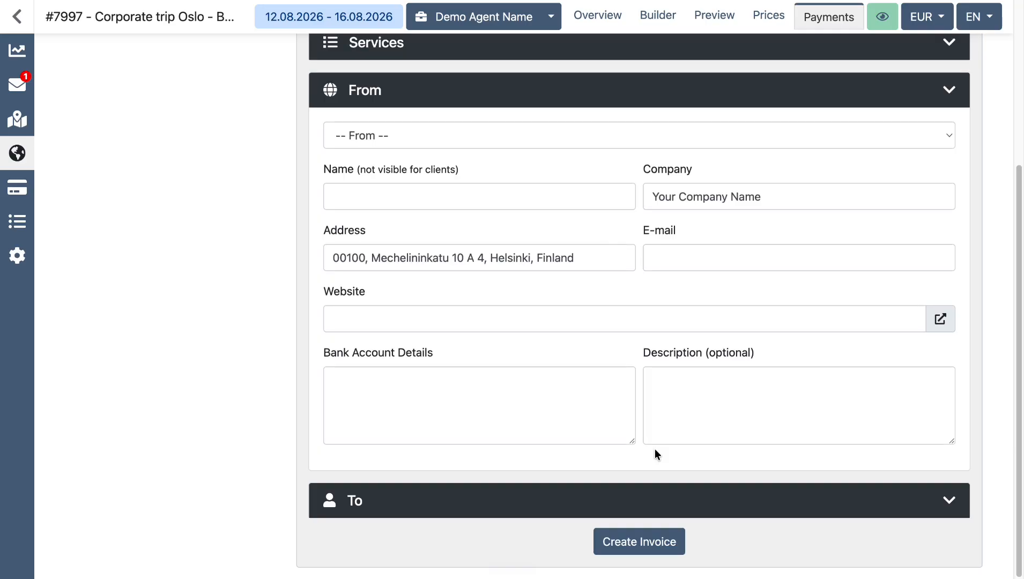
left_click(563, 134)
left_click(558, 153)
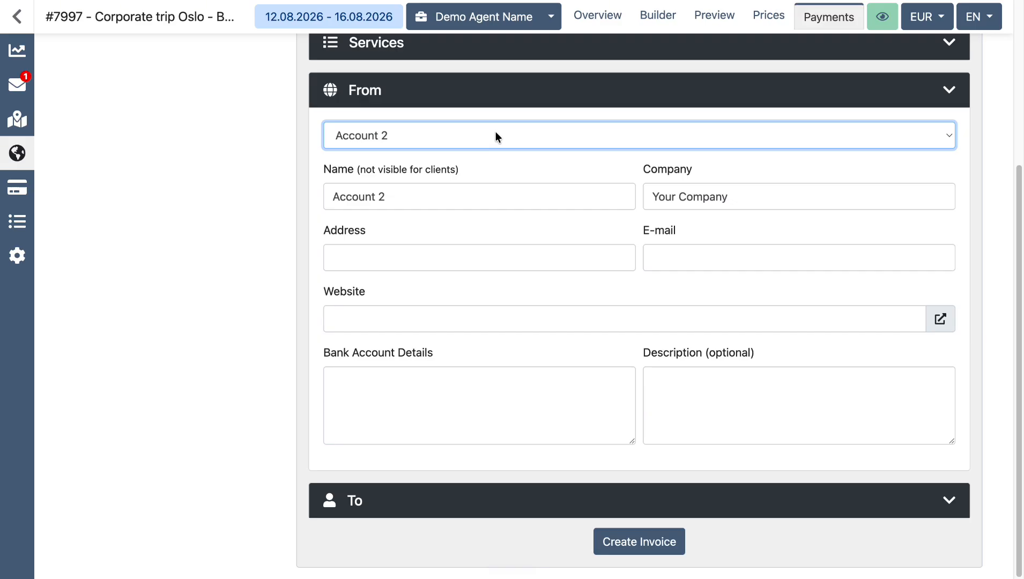
left_click(544, 128)
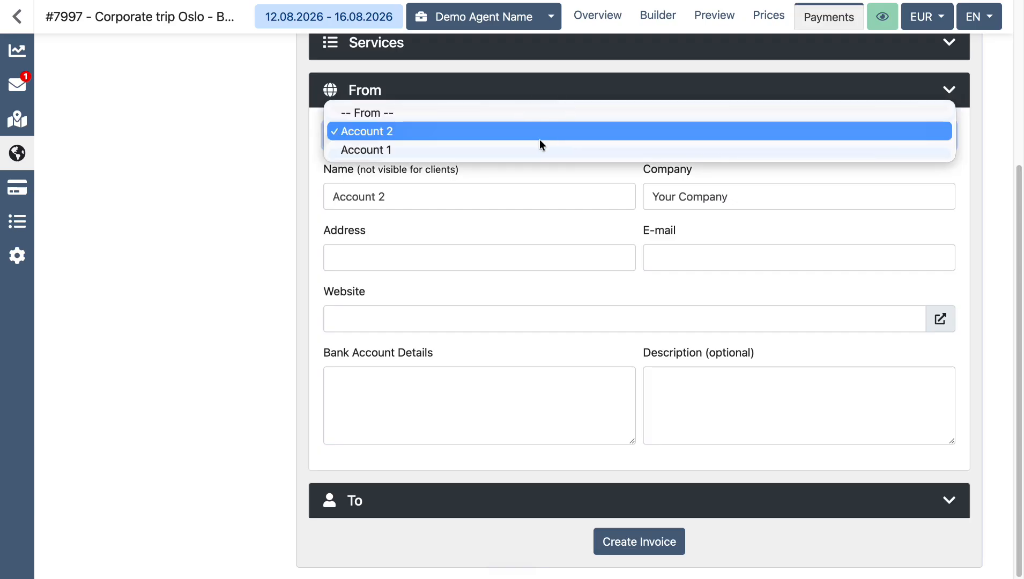
left_click(539, 142)
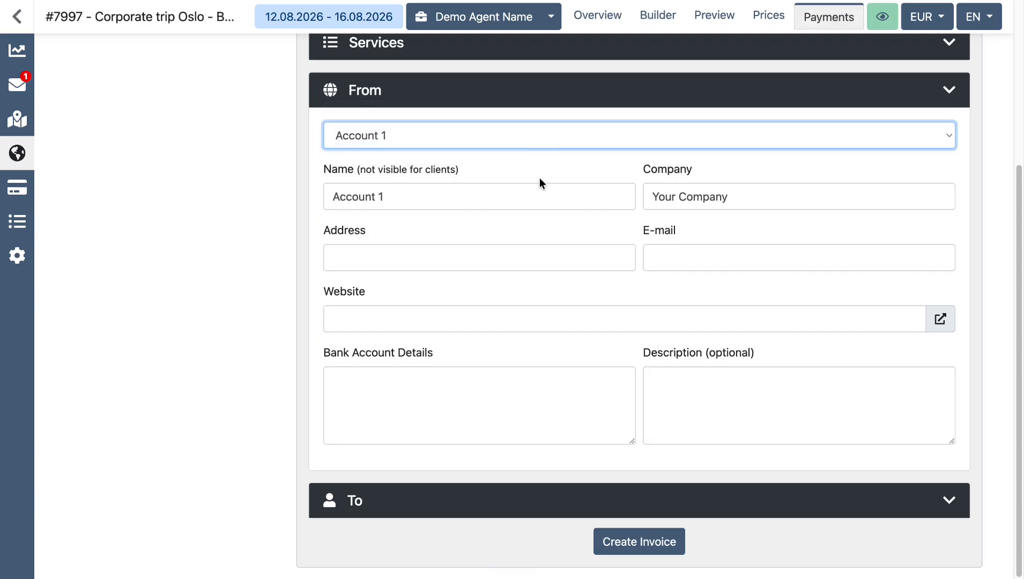
- Remove the word "Demo" from the recipient name in the invoice's To details and create the invoice
scroll(541, 222, "up", 4)
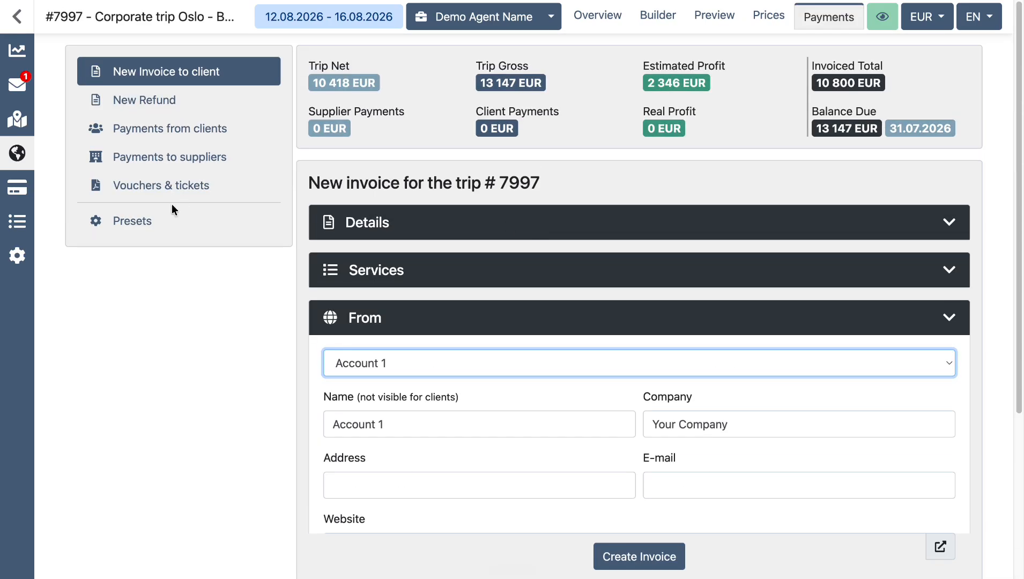
scroll(492, 307, "down", 4)
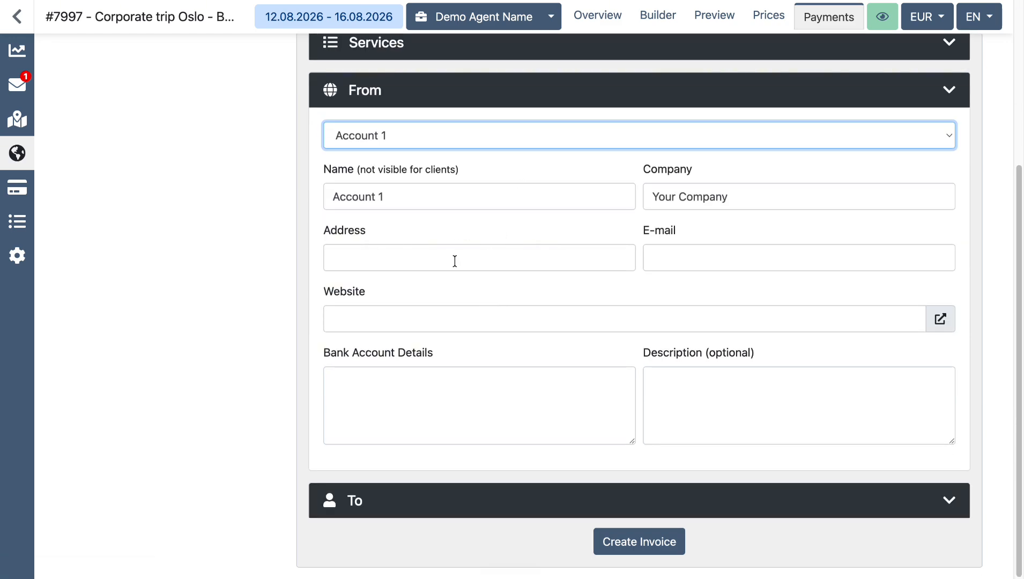
left_click(544, 504)
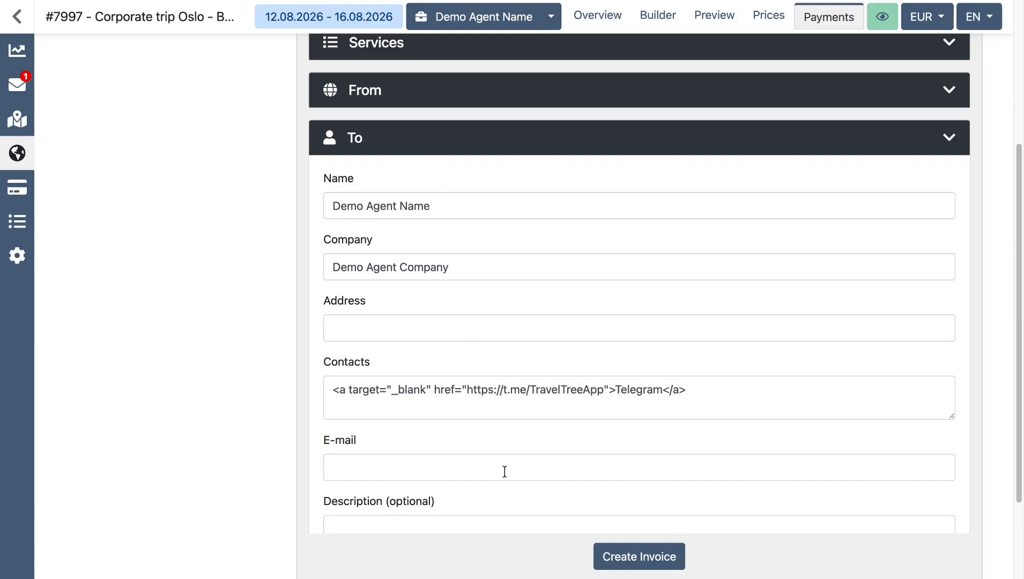
scroll(491, 235, "down", 1)
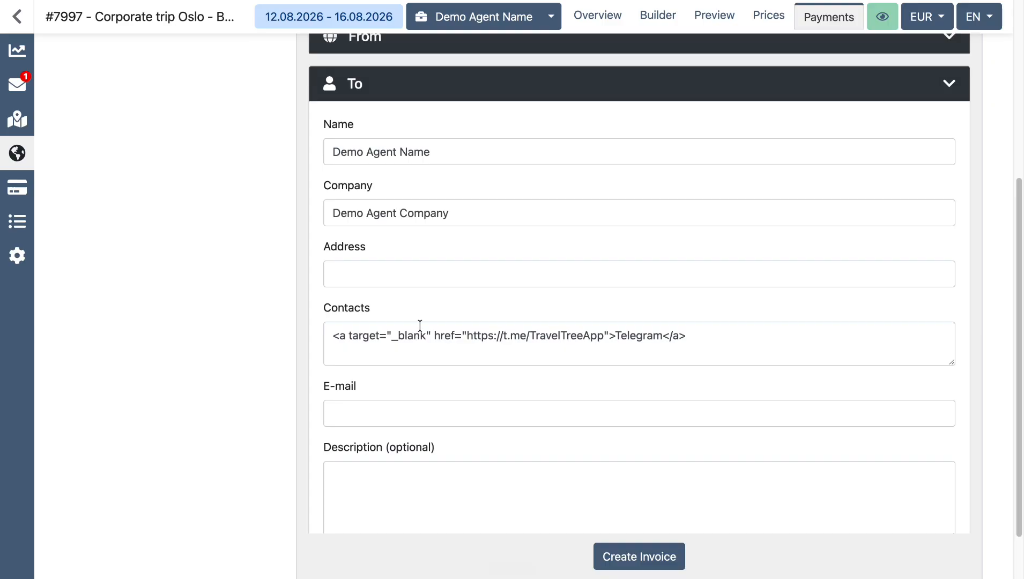
scroll(442, 271, "down", 1)
scroll(455, 230, "up", 1)
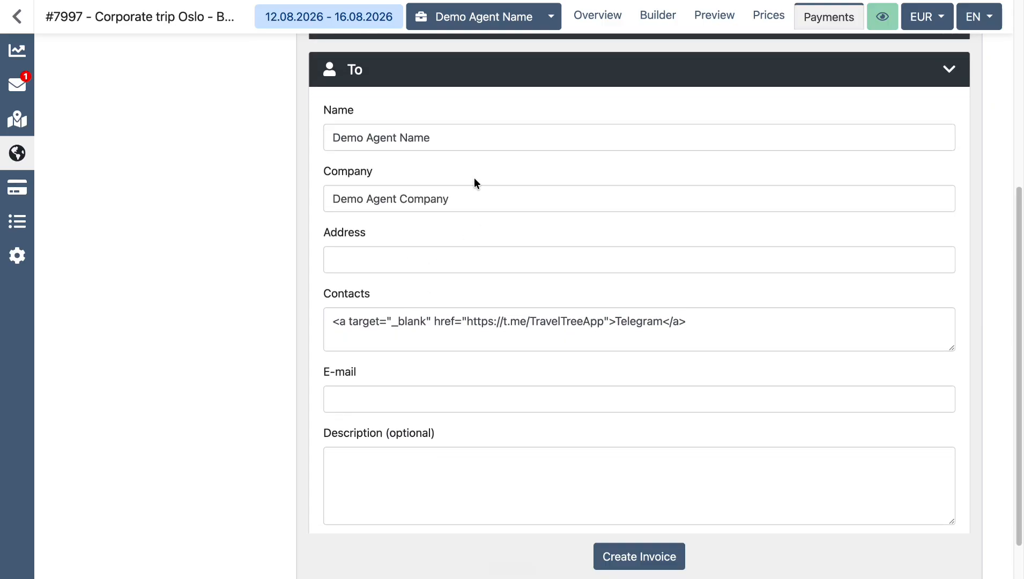
scroll(473, 182, "up", 1)
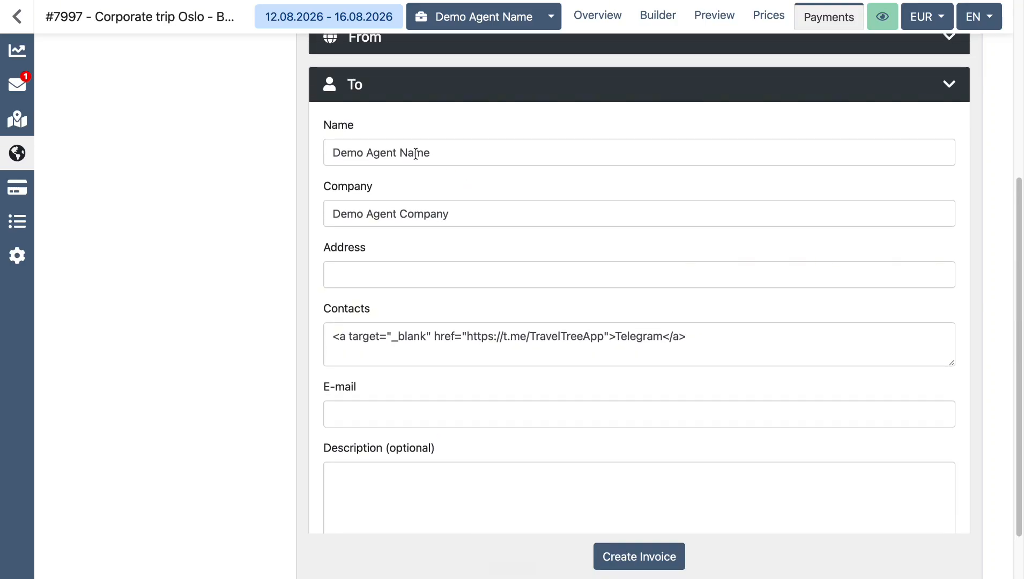
double_click(333, 153)
key("Delete")
key("Delete")
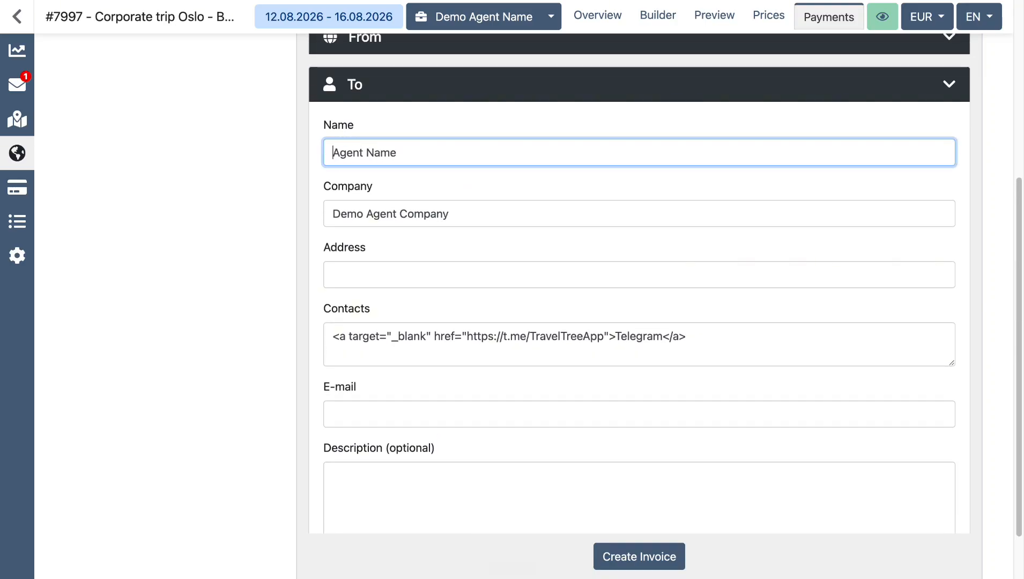
left_click(387, 186)
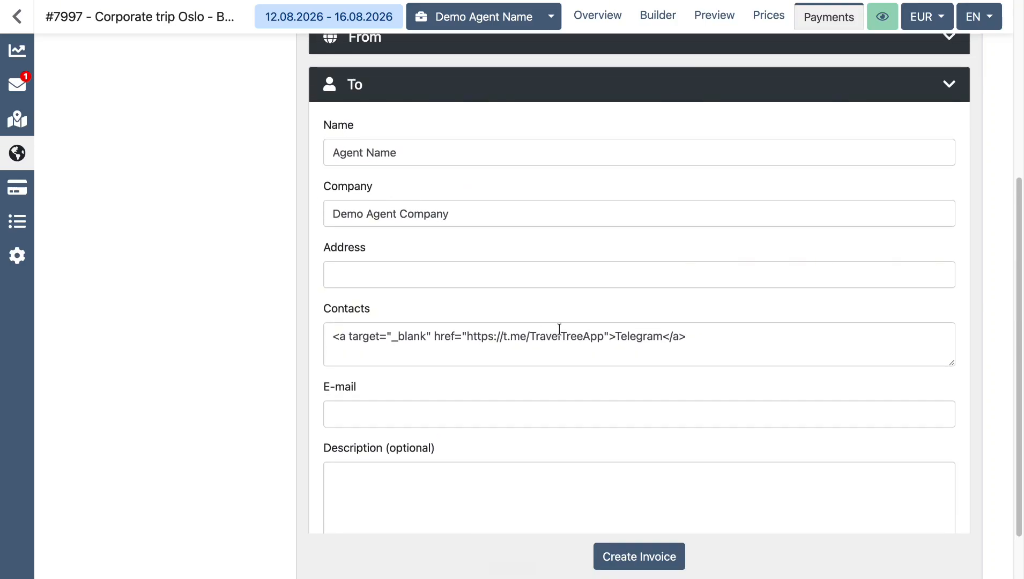
scroll(560, 329, "down", 2)
left_click(647, 542)
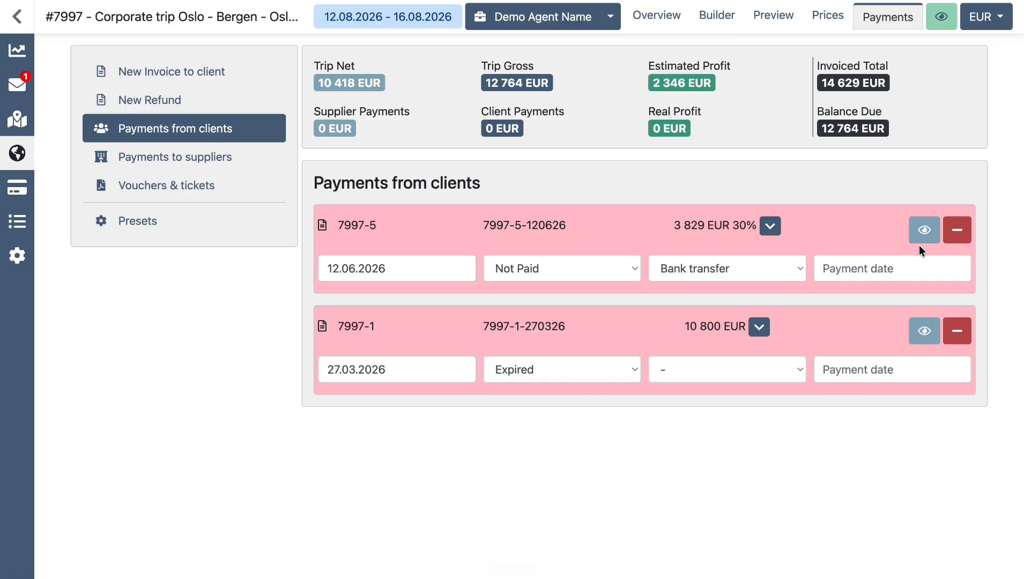
- View the PDF of the new 30 % invoice, check its services and totals, and close it
left_click(921, 237)
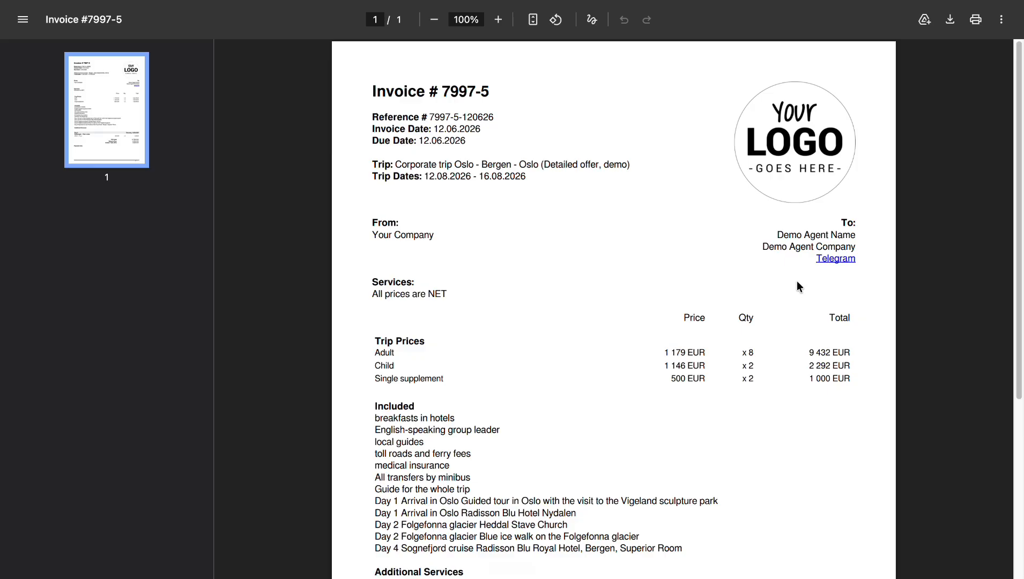
scroll(754, 316, "down", 4)
scroll(756, 316, "up", 4)
scroll(757, 317, "down", 5)
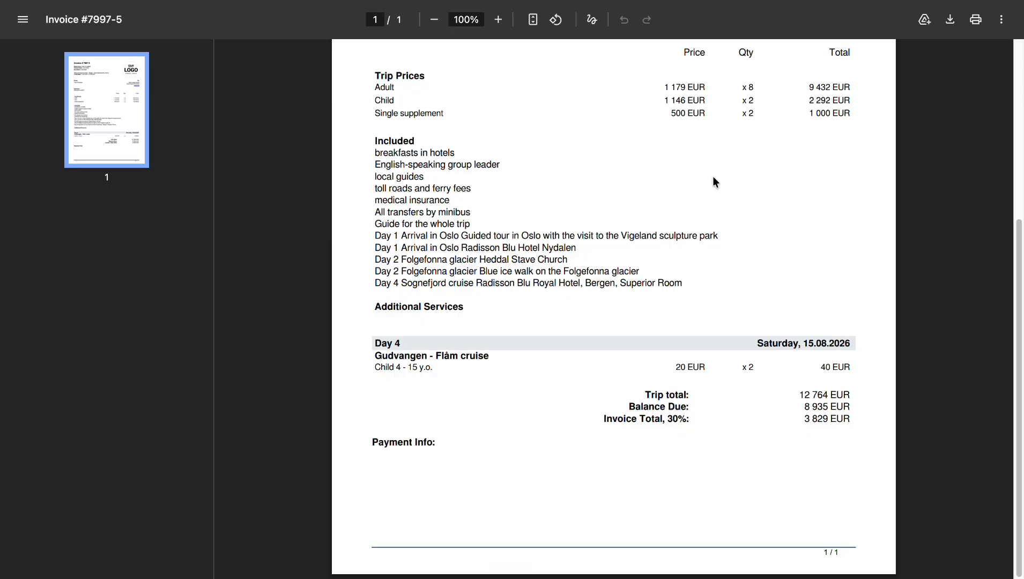
scroll(713, 181, "up", 5)
key("super+w")
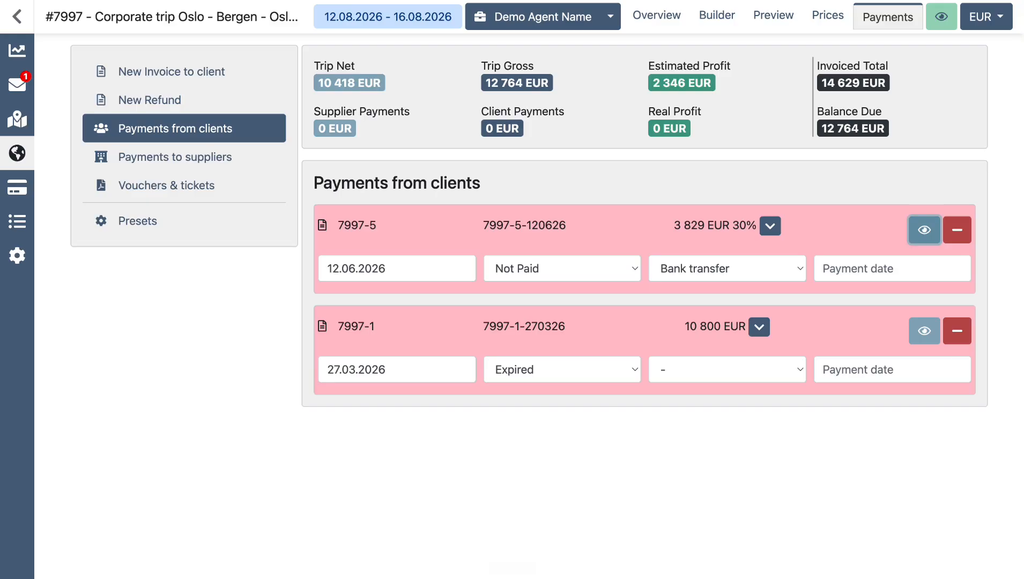
- Try setting the 30 % invoice's payment status to Paid, check the payment methods, and set the status back to Not Paid
left_click(553, 264)
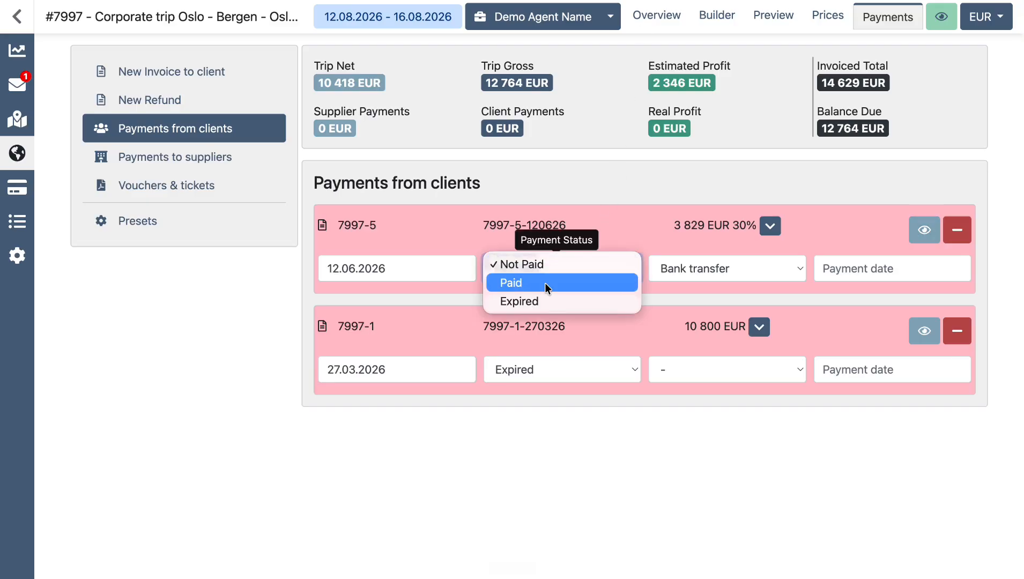
left_click(546, 285)
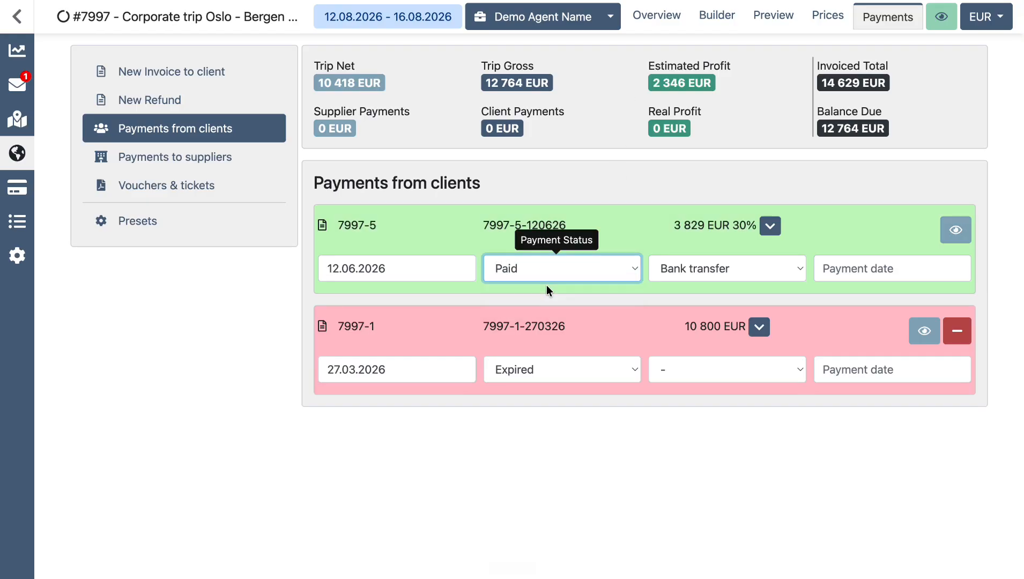
left_click(846, 268)
left_click(746, 266)
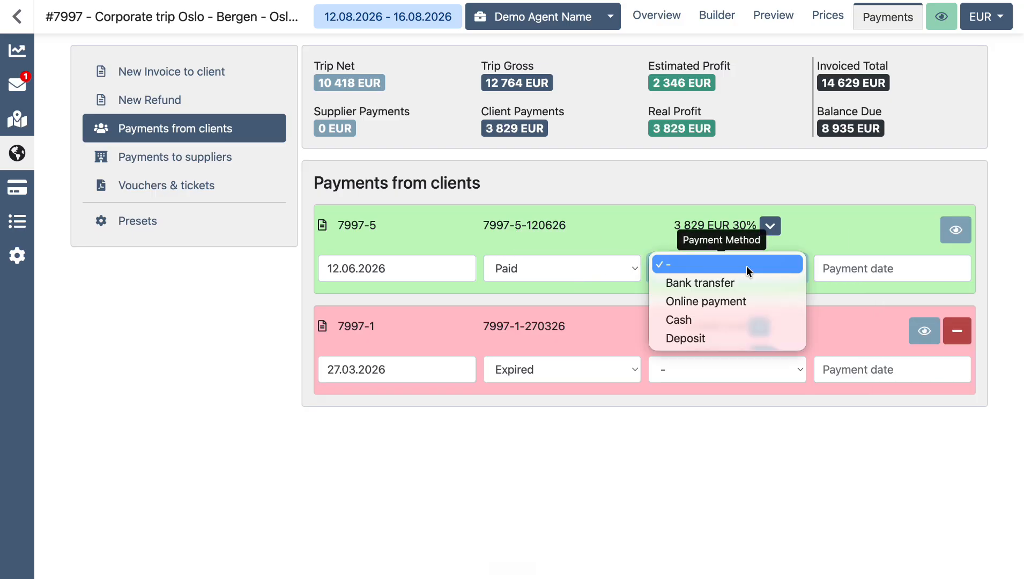
left_click(824, 420)
left_click(596, 270)
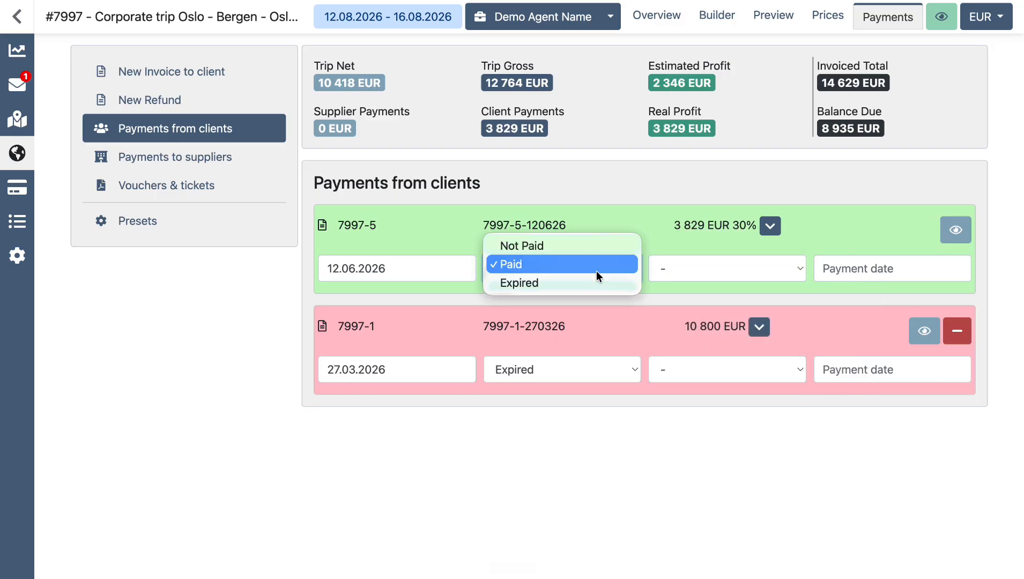
left_click(563, 247)
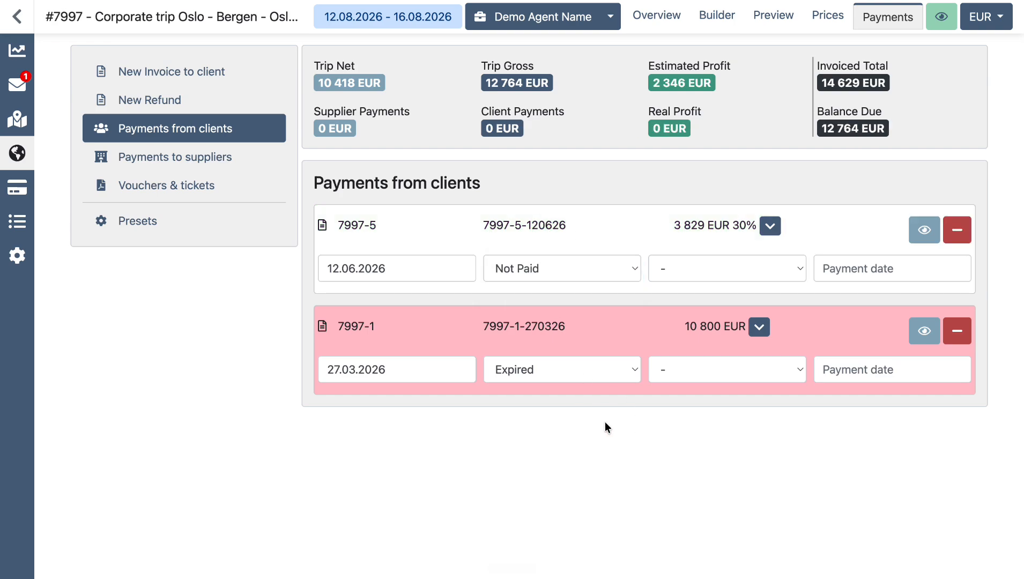
- Open the overview of client payments for all trips and look through the listed invoices
mouse_move(18, 190)
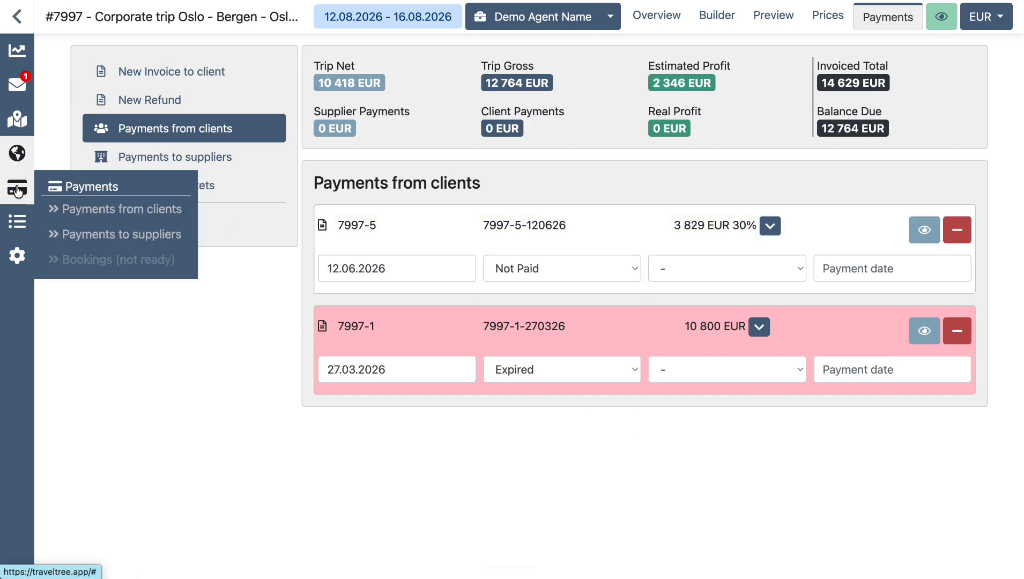
left_click(120, 213)
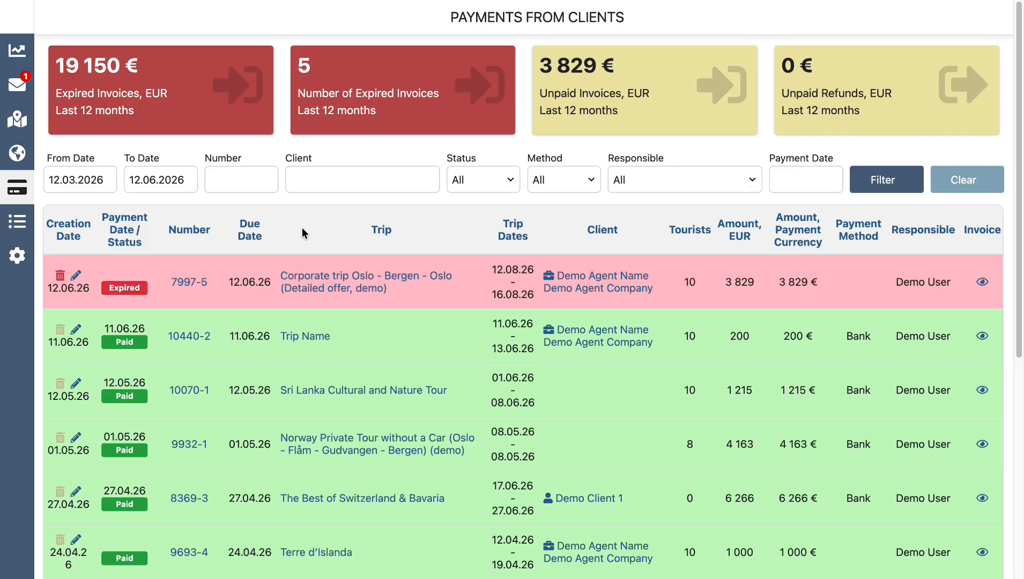
scroll(292, 278, "down", 5)
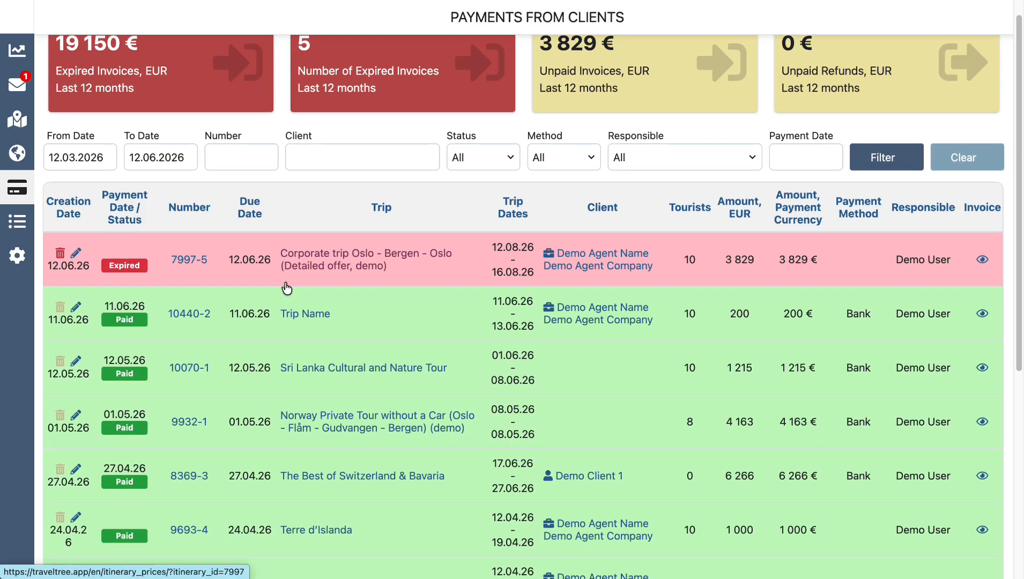
scroll(288, 288, "down", 1)
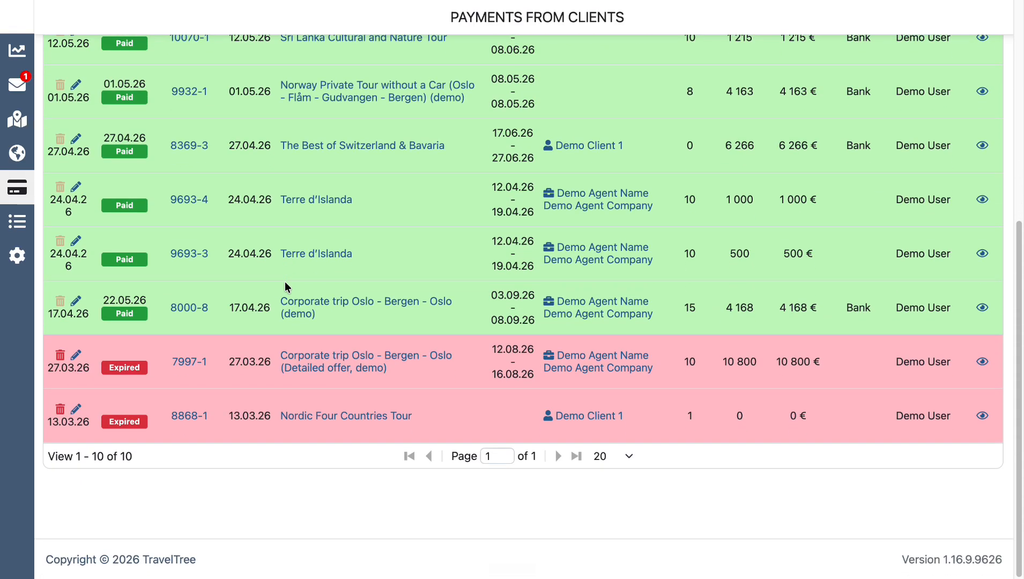
scroll(287, 287, "up", 6)
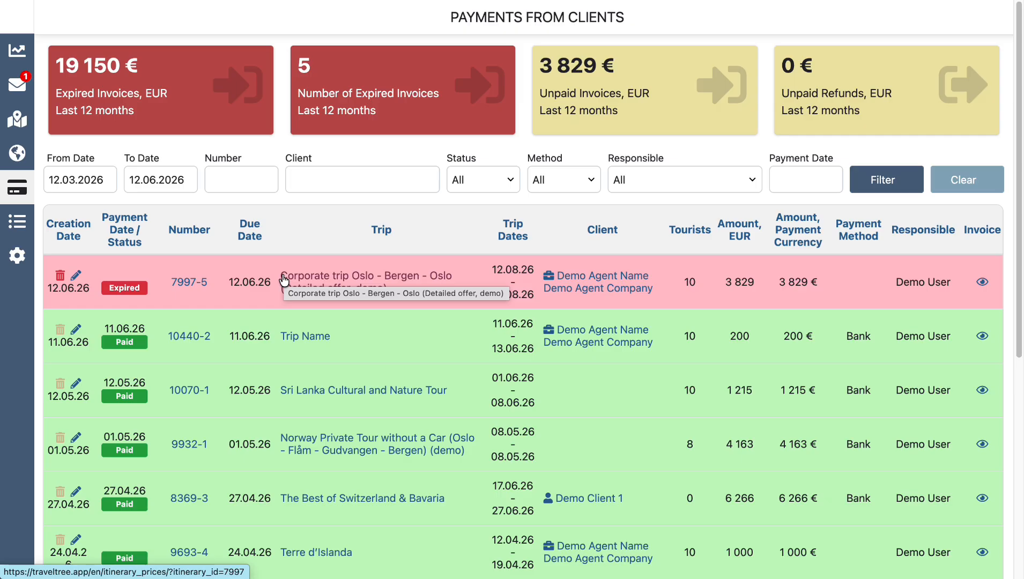
- Set the 3 829 EUR Corporate trip Oslo - Bergen - Oslo payment to Paid by Bank, dated 12.06.2026, and save it
left_click(74, 279)
left_click(308, 125)
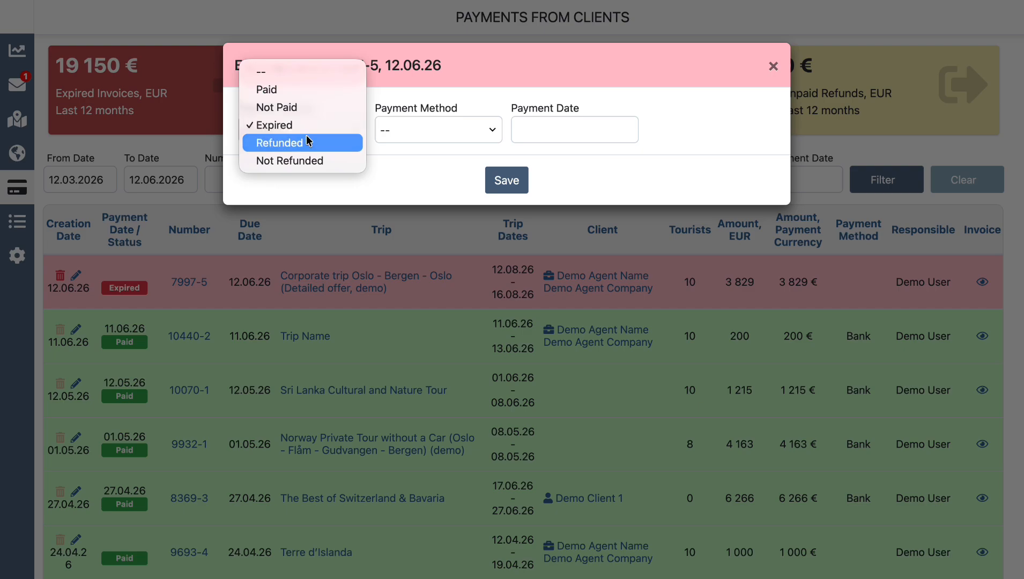
left_click(309, 94)
left_click(459, 125)
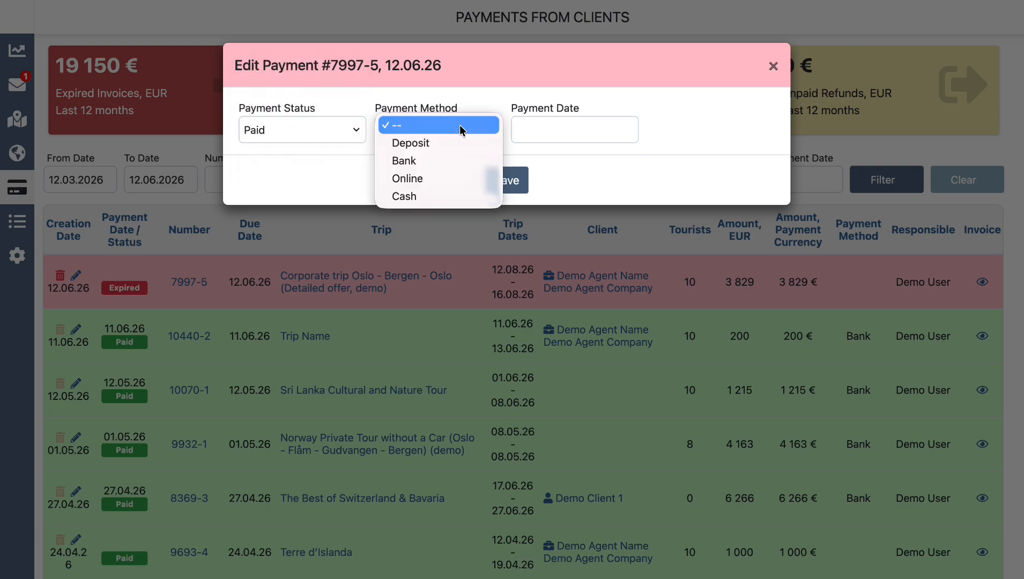
left_click(460, 160)
left_click(589, 130)
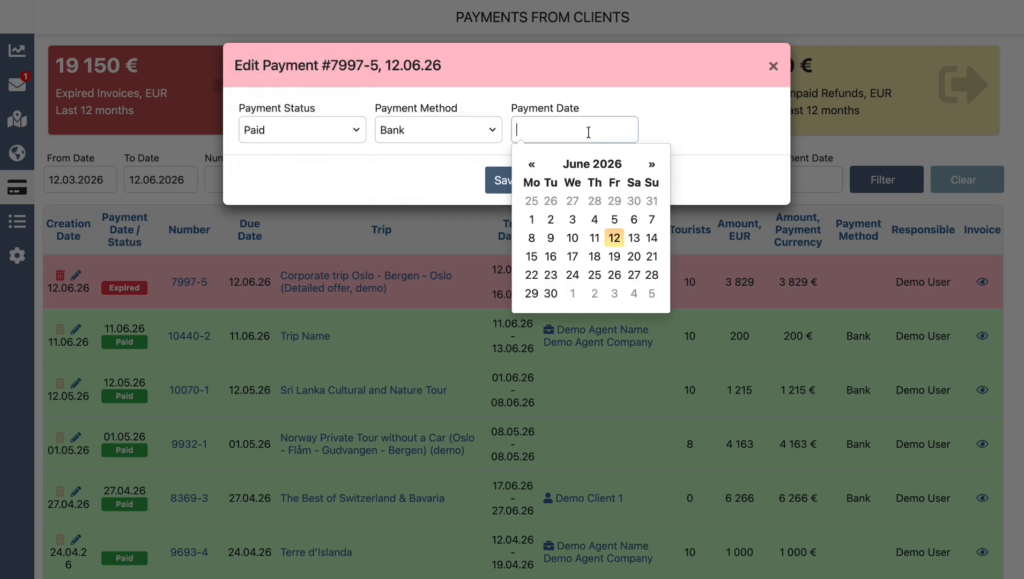
left_click(624, 238)
left_click(507, 180)
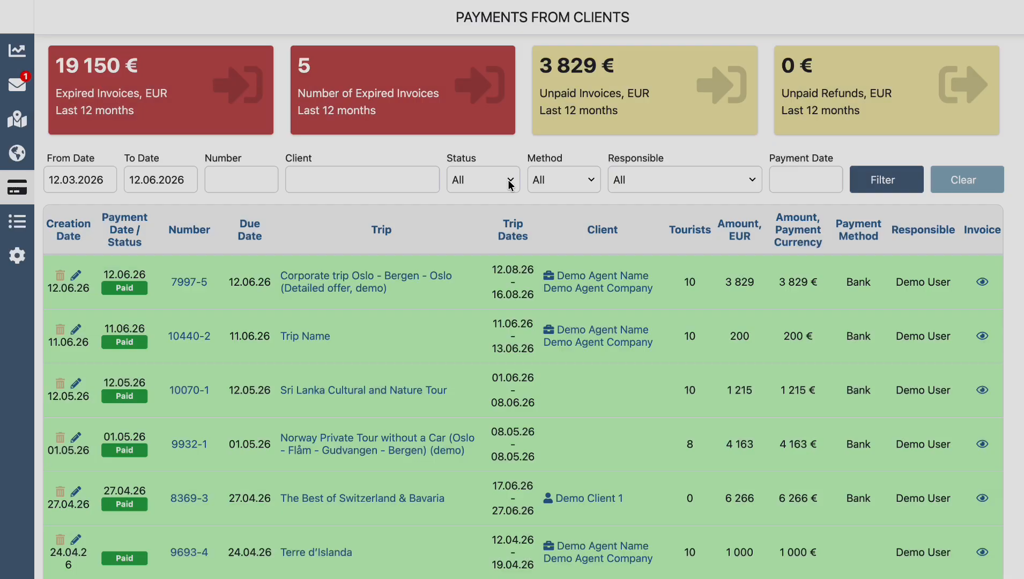